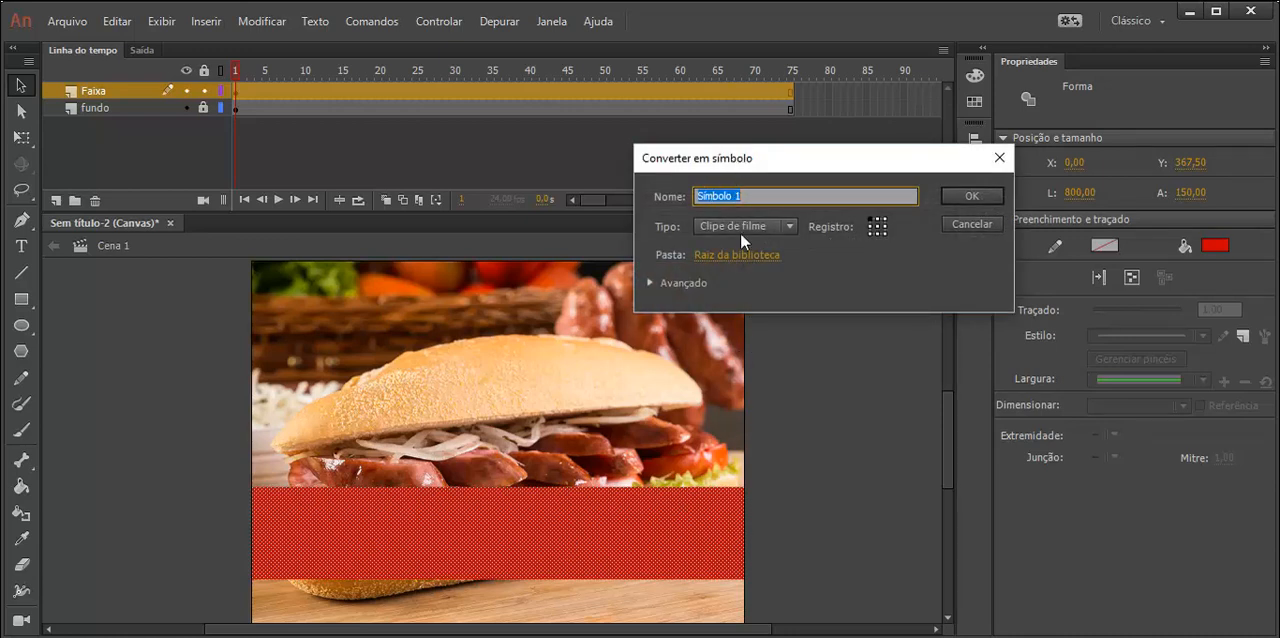
# - Convert the red band into a graphic symbol (Gráfico) named faixa
pyautogui.write('faixa')
pyautogui.click(788, 225)
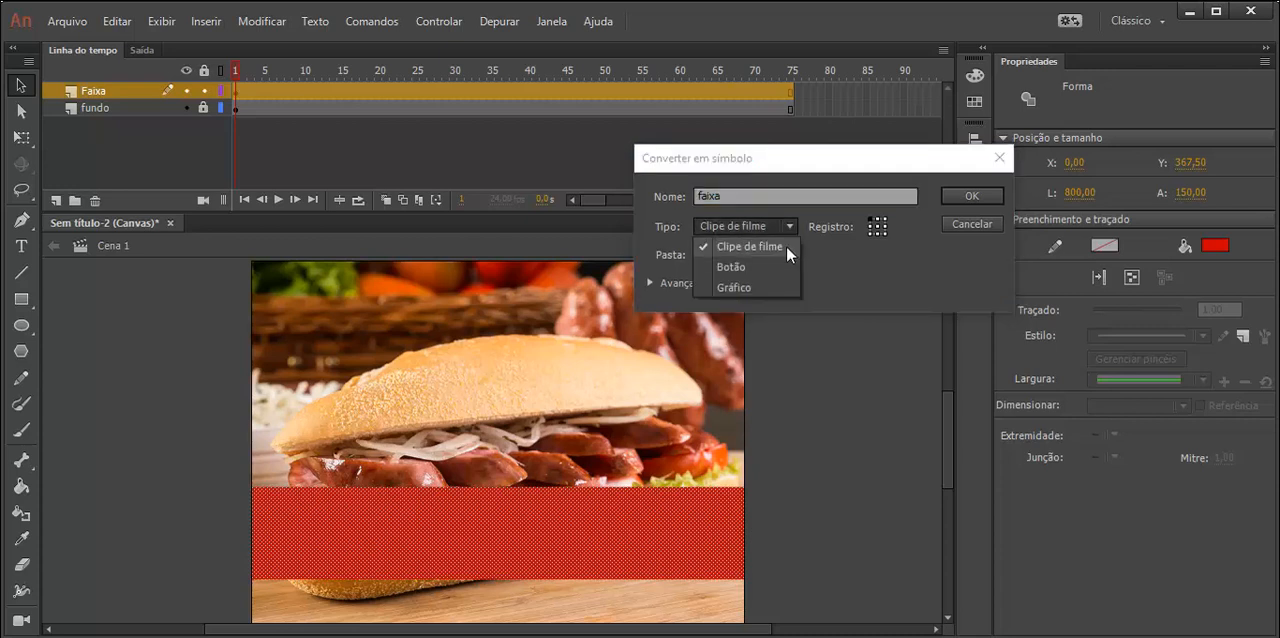
pyautogui.click(738, 285)
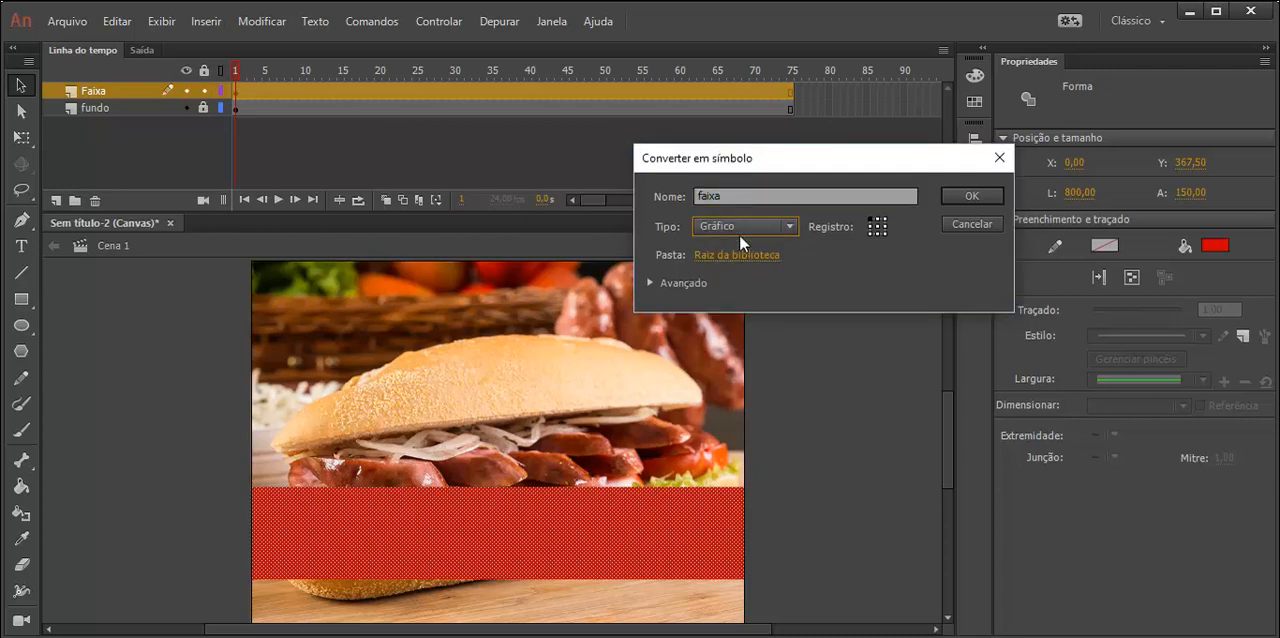
pyautogui.click(954, 196)
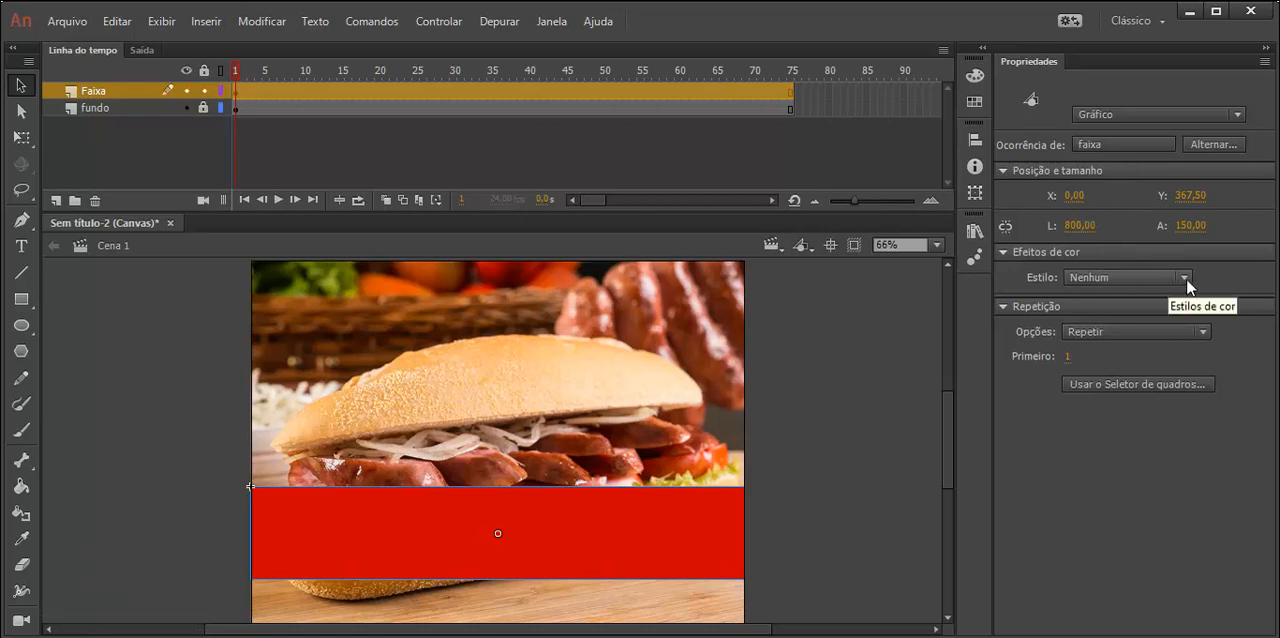
# - Apply the Alfa colour effect to the red band and set its alpha to 63%
pyautogui.click(1154, 277)
pyautogui.click(1116, 375)
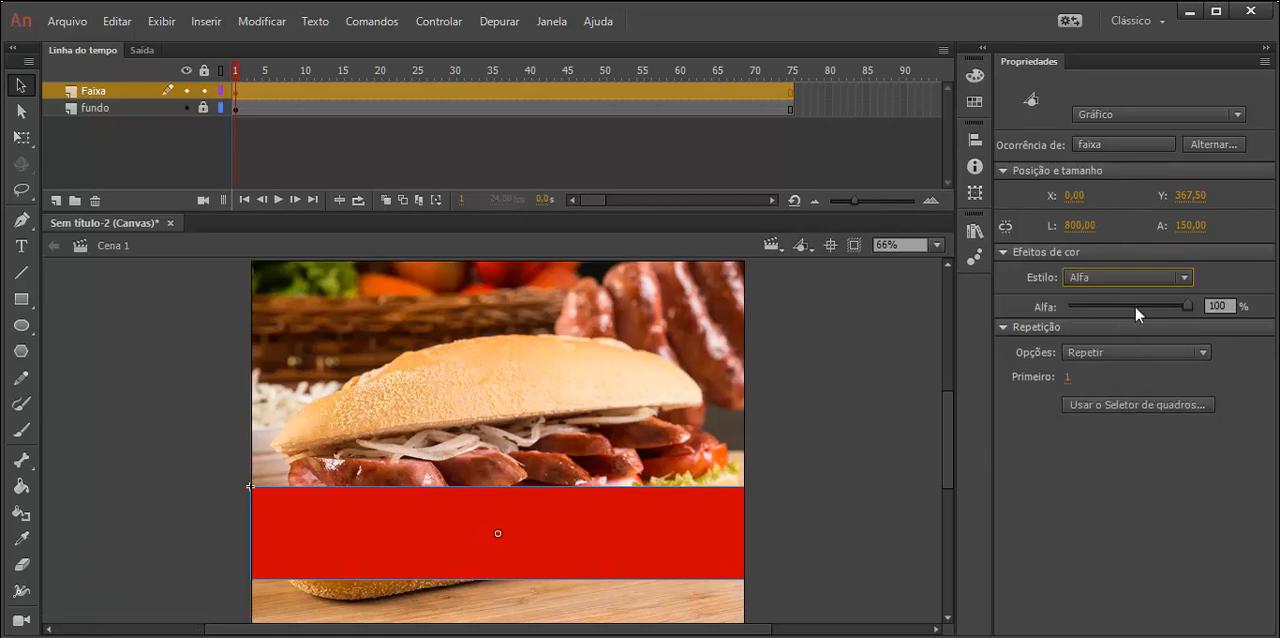
pyautogui.moveTo(1187, 306); pyautogui.dragTo(1144, 305)
pyautogui.click(828, 538)
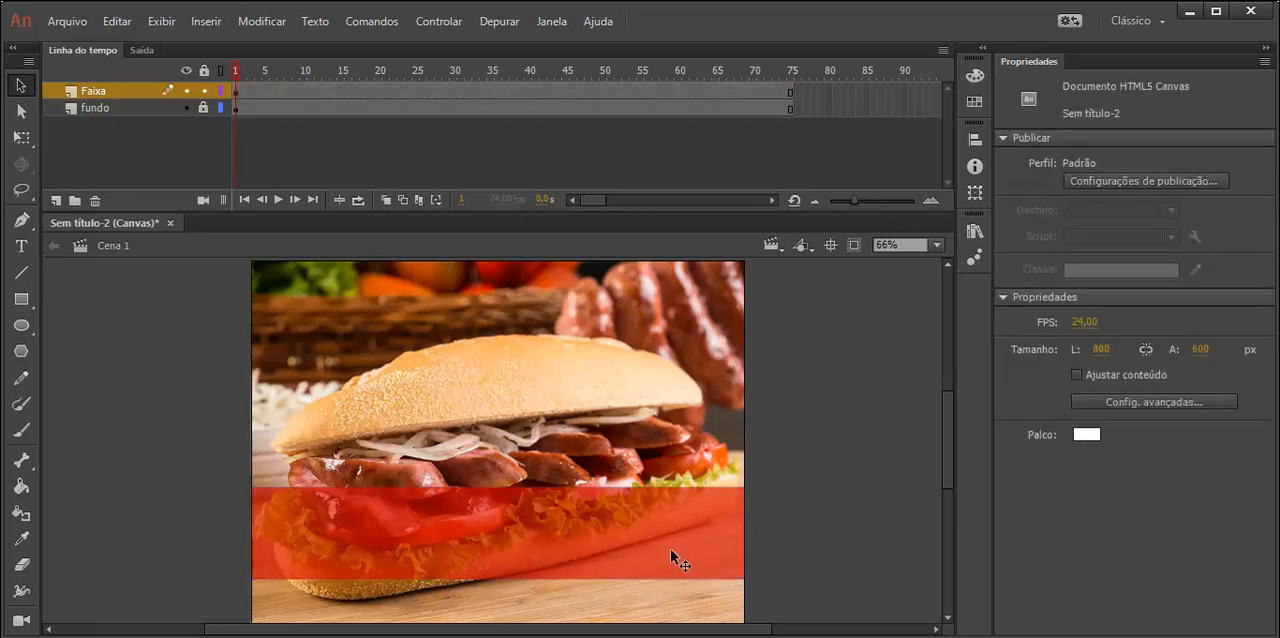
# - Try to move the Faixa layer's first keyframe to frame 20, scrub the result and undo the change
pyautogui.click(236, 91)
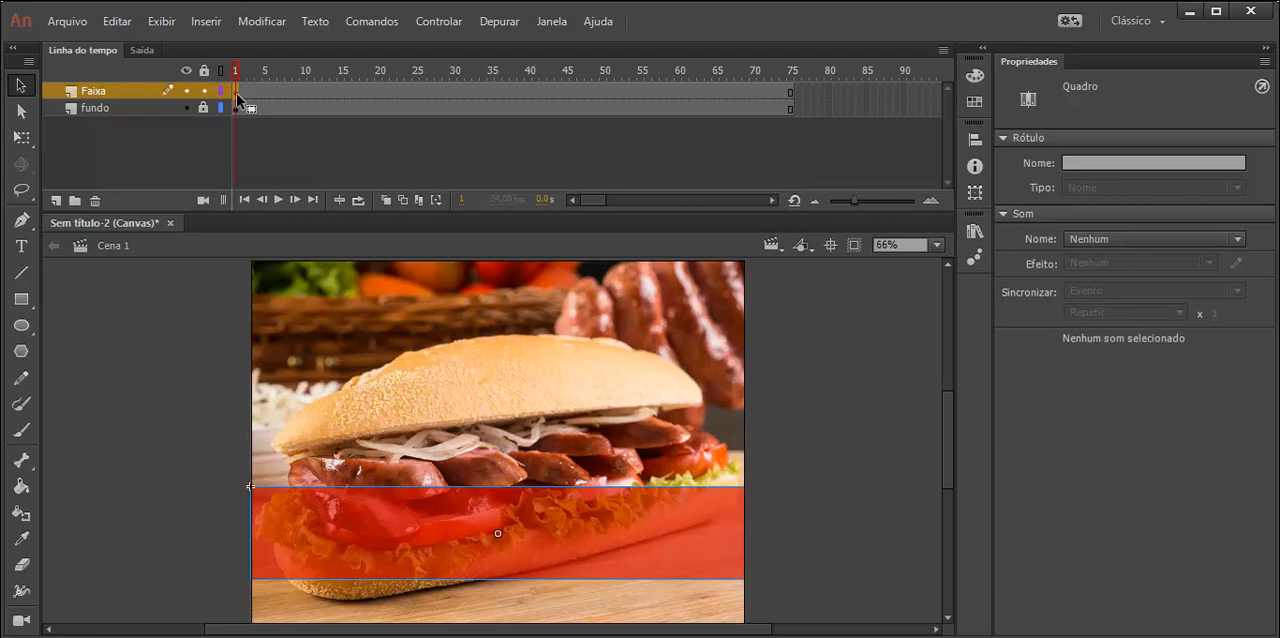
pyautogui.moveTo(236, 93); pyautogui.dragTo(378, 93)
pyautogui.click(246, 71)
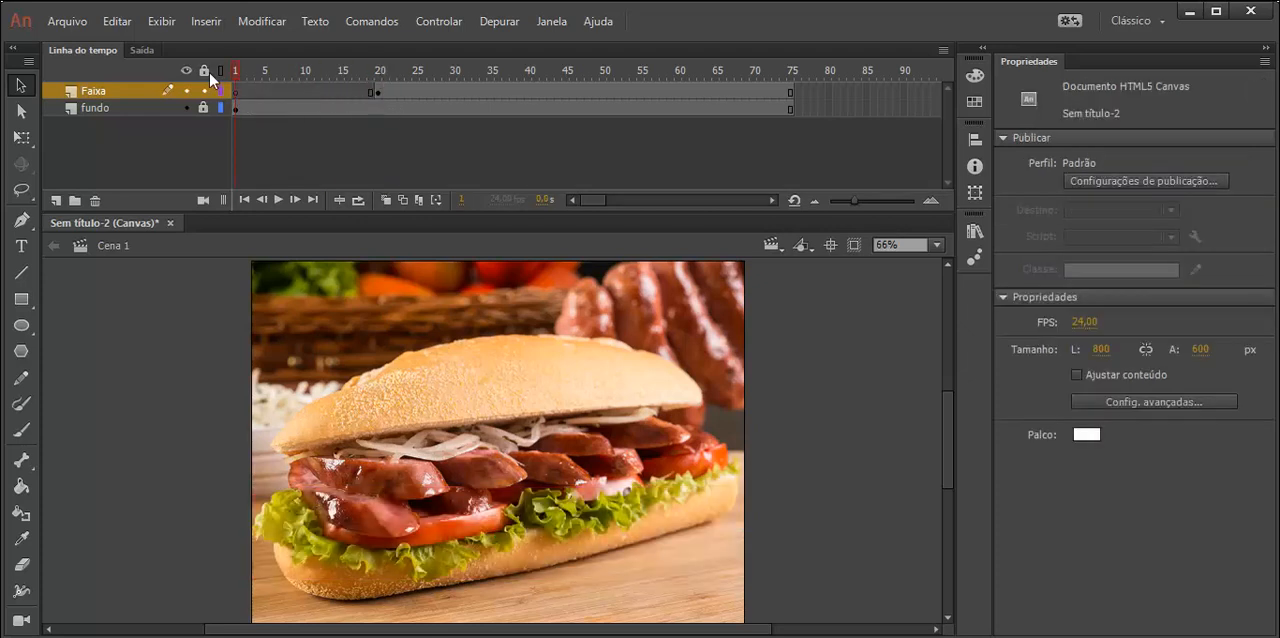
pyautogui.moveTo(235, 71); pyautogui.dragTo(393, 97)
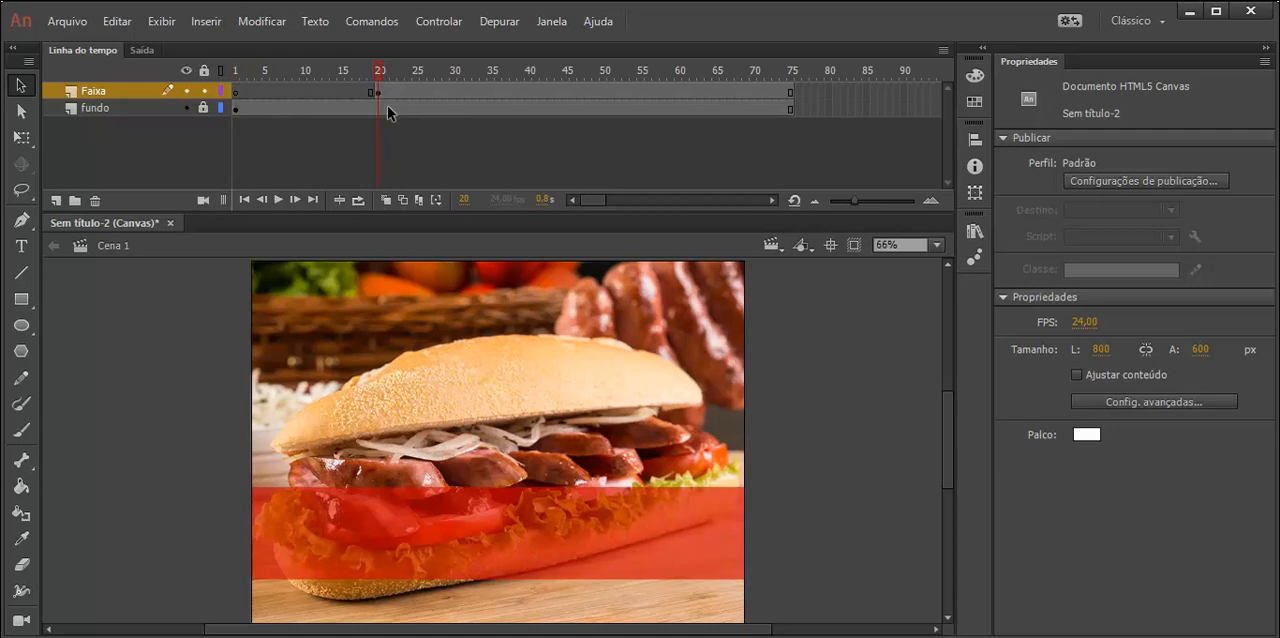
pyautogui.hotkey('ctrl', 'z')
pyautogui.hotkey('ctrl', 'z')
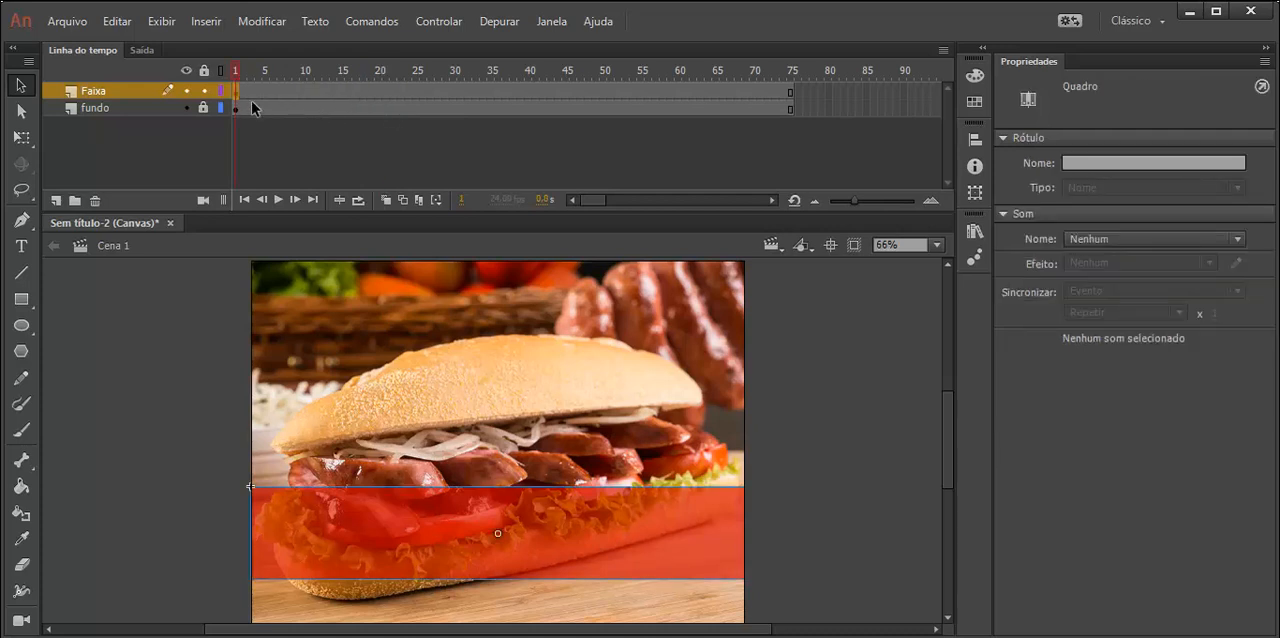
# - Insert a keyframe at frame 20 of the Faixa layer and set the band's alpha to 60% there
pyautogui.click(380, 92)
pyautogui.rightClick(380, 92)
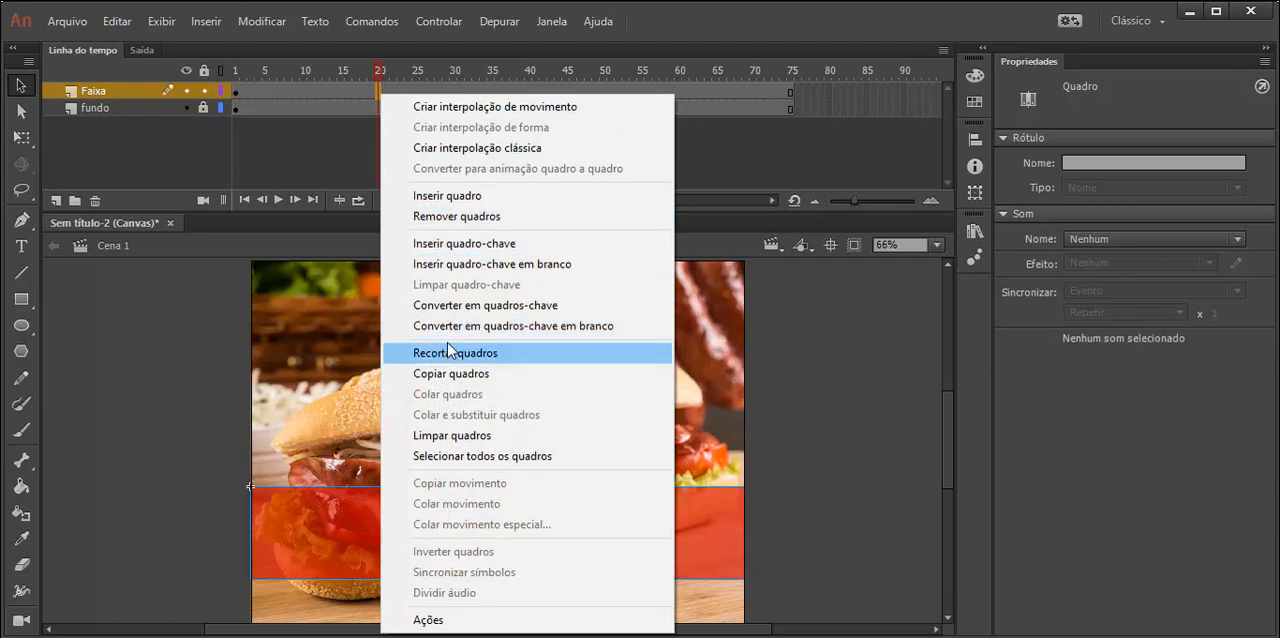
pyautogui.click(446, 243)
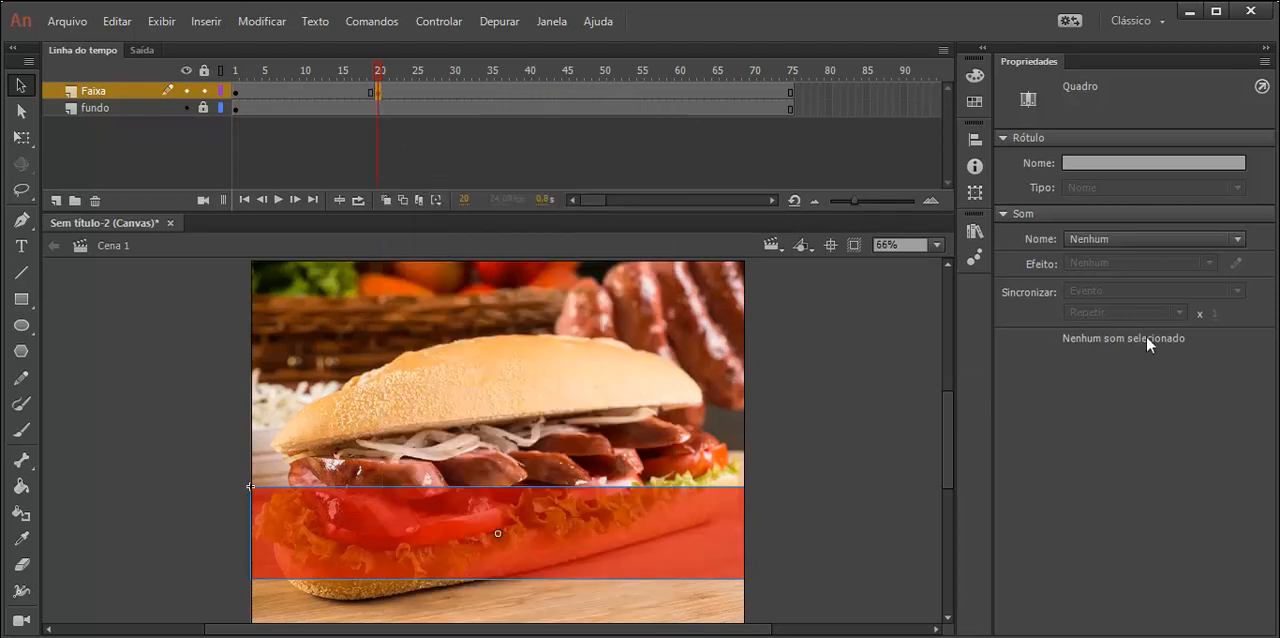
pyautogui.click(700, 518)
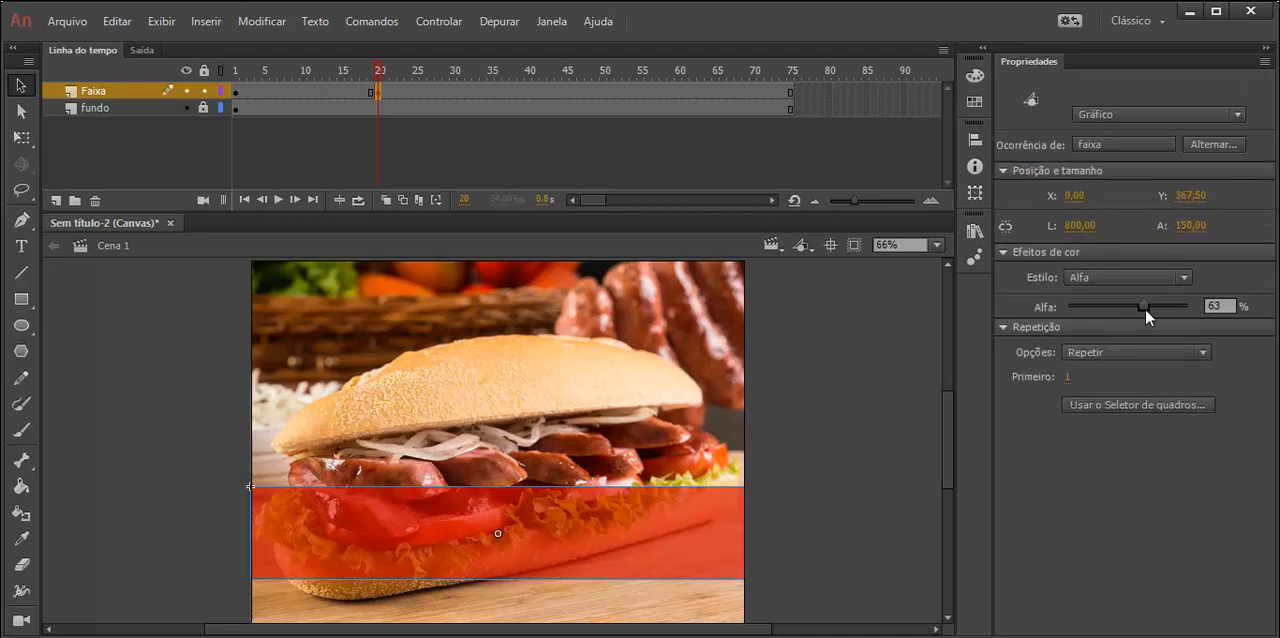
pyautogui.click(1203, 307)
pyautogui.write('60')
pyautogui.press('Return')
# - Set the red band's alpha to 0% at frame 1 of the Faixa layer
pyautogui.click(237, 91)
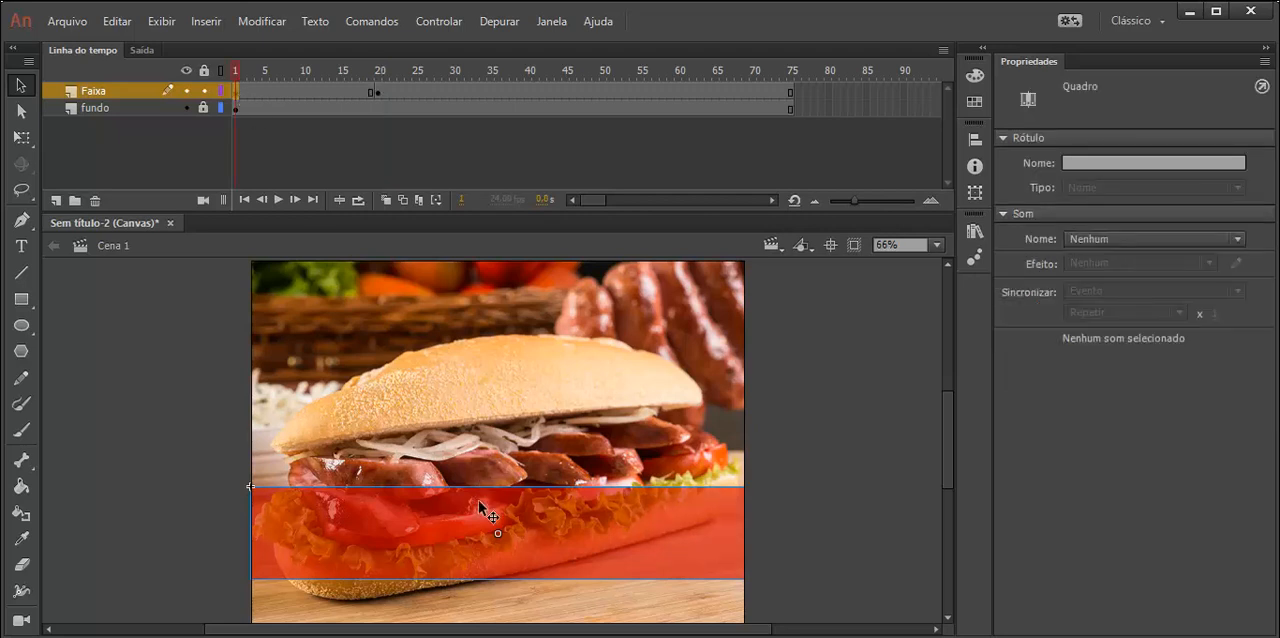
pyautogui.click(481, 508)
pyautogui.moveTo(1145, 307); pyautogui.dragTo(1040, 307)
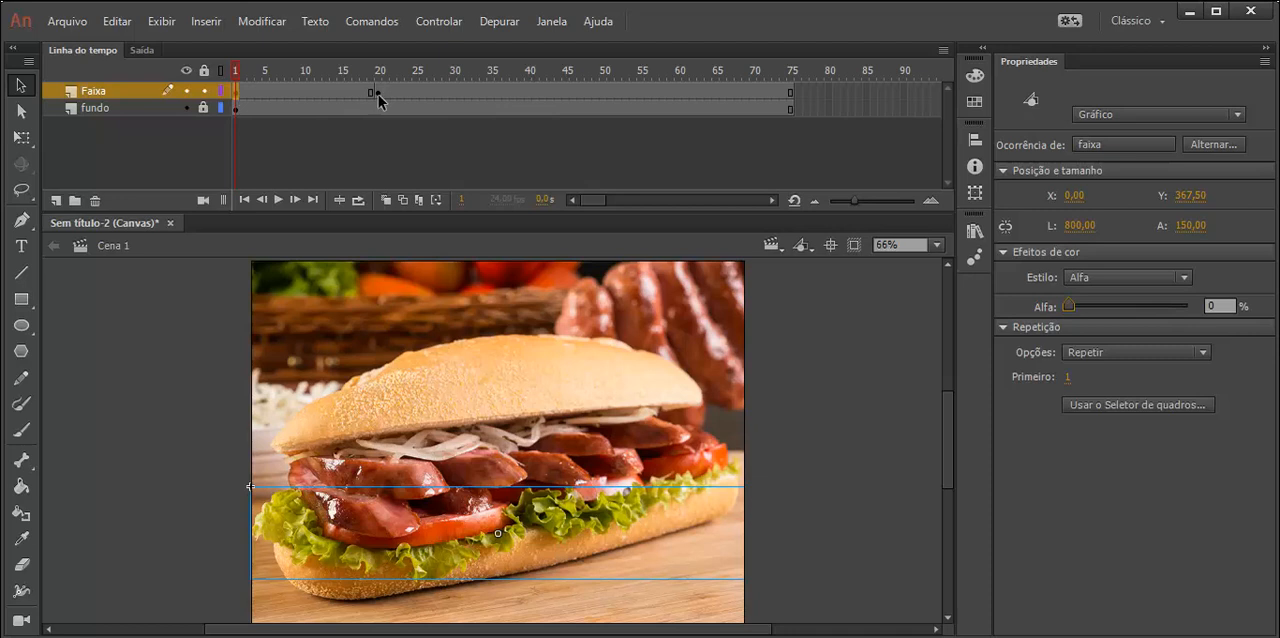
# - Create a classic tween between frames 1 and 20 of the Faixa layer and play it back from the start
pyautogui.rightClick(315, 94)
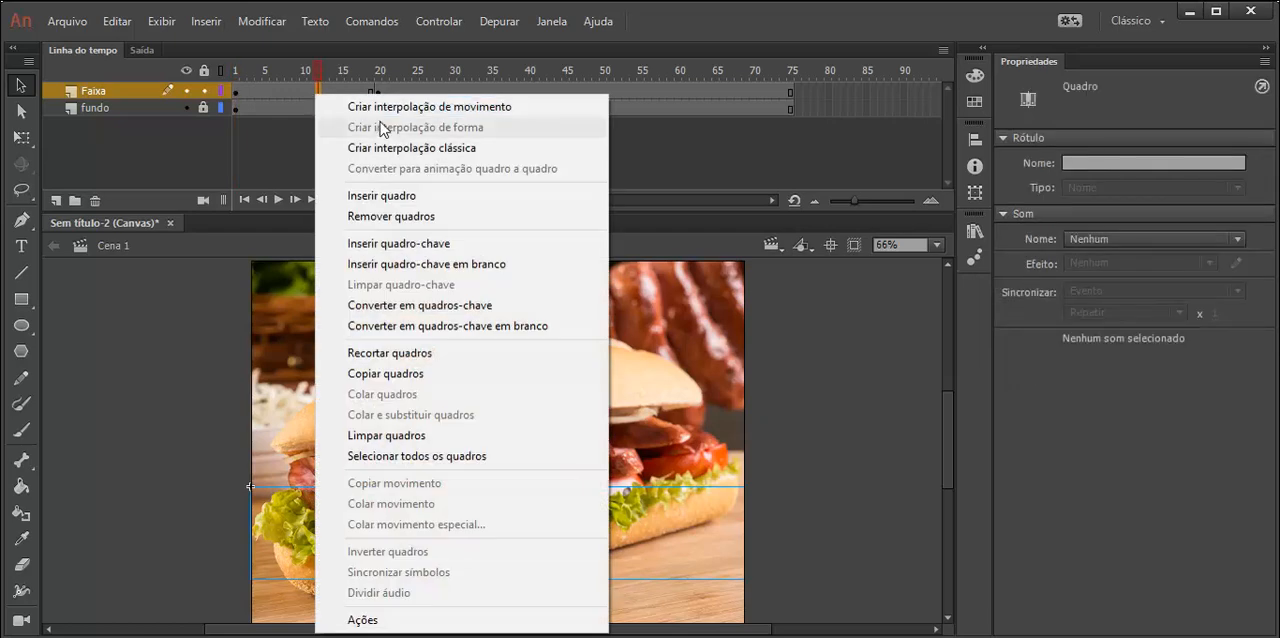
pyautogui.click(411, 148)
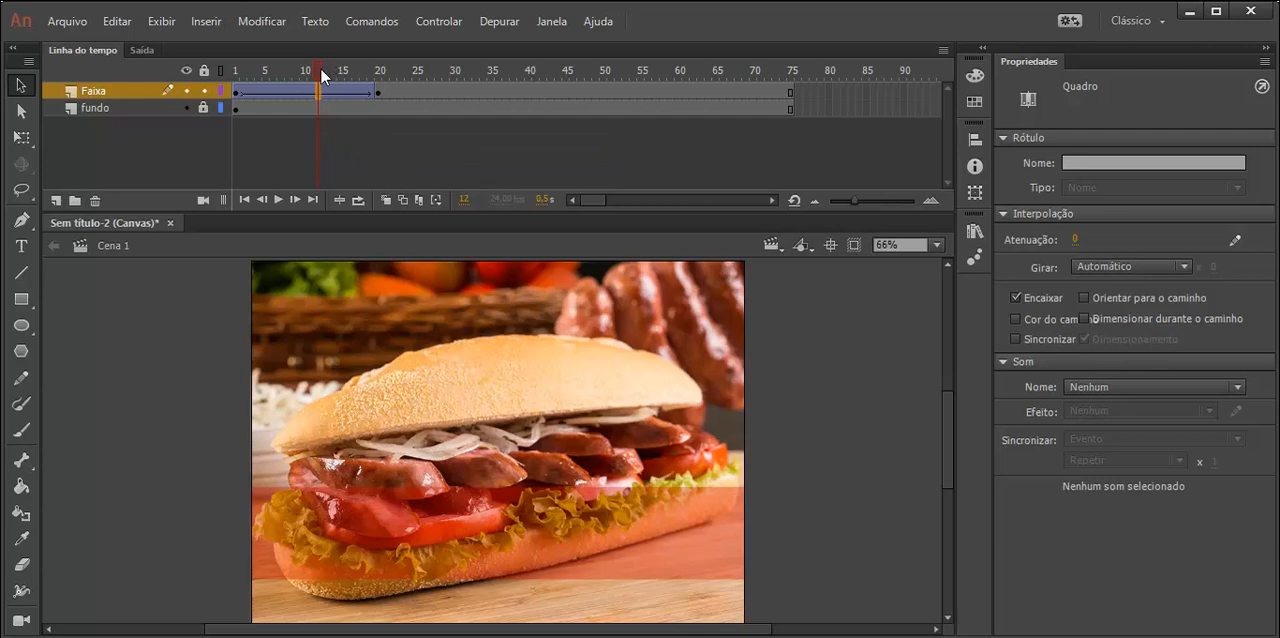
pyautogui.moveTo(321, 69); pyautogui.dragTo(236, 65)
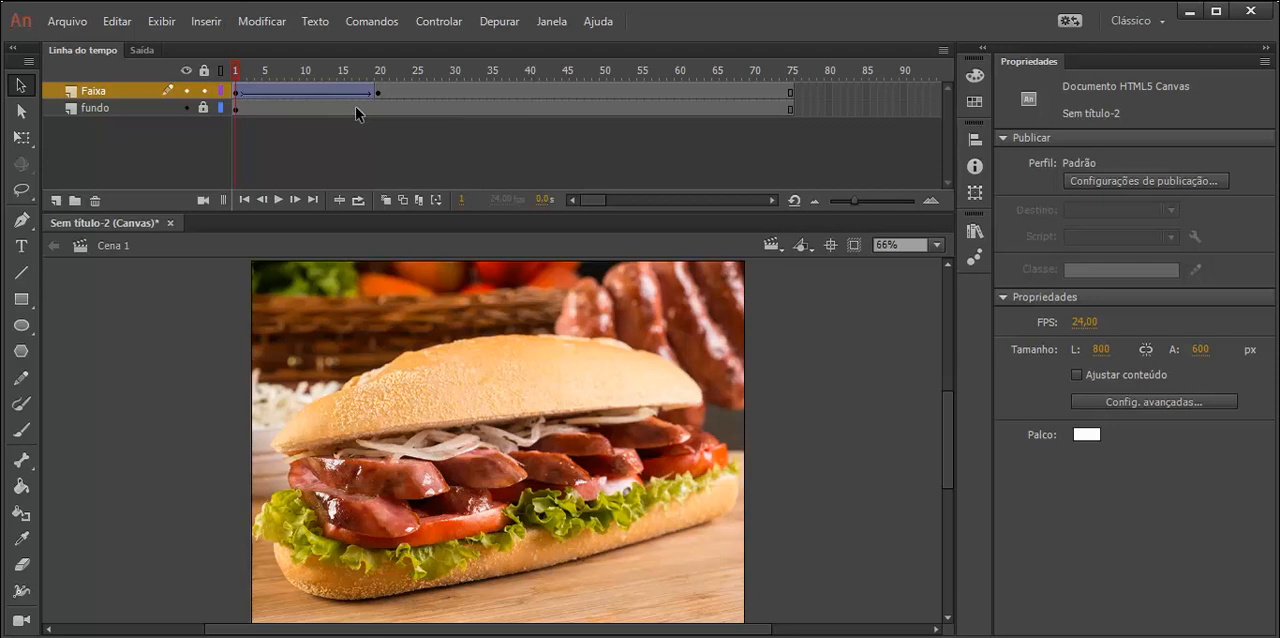
pyautogui.press('Return')
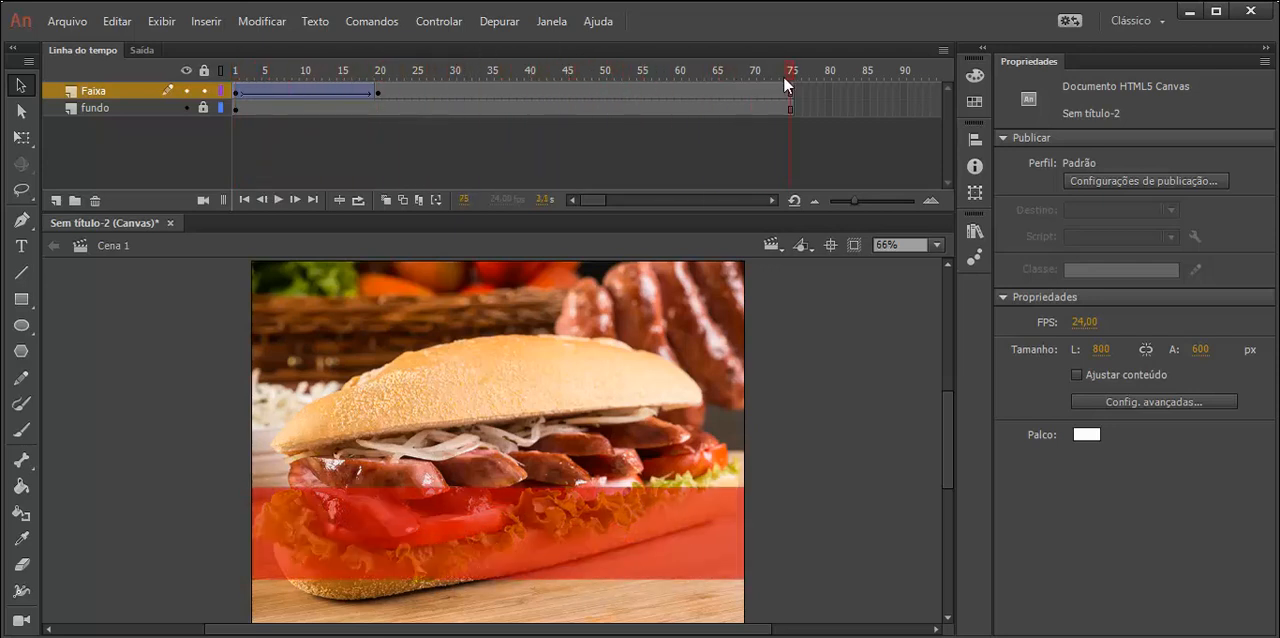
# - Set the red band's alpha to 50% at frame 20 of the Faixa layer
pyautogui.moveTo(788, 75); pyautogui.dragTo(379, 84)
pyautogui.click(378, 93)
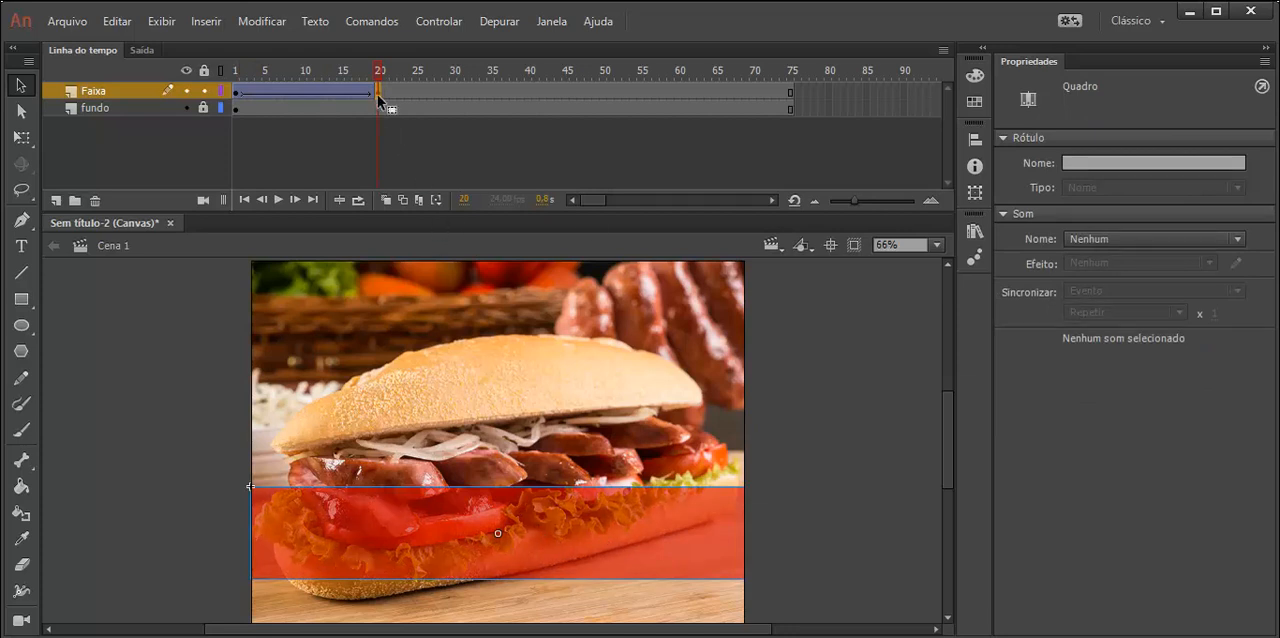
pyautogui.click(640, 537)
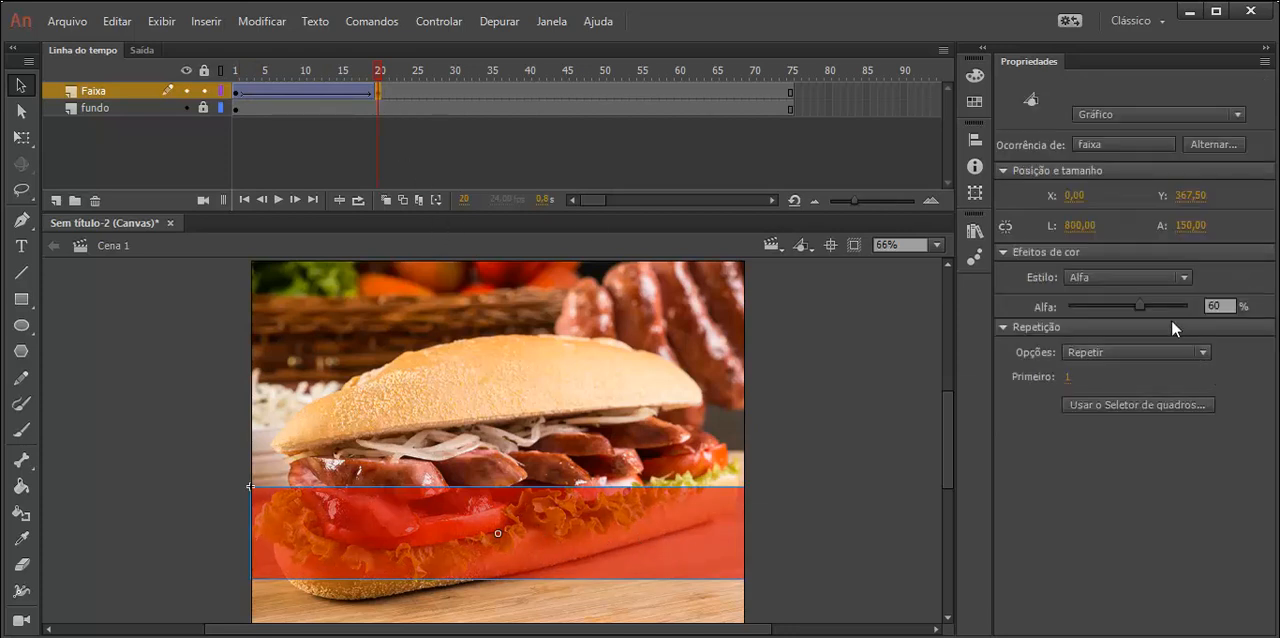
pyautogui.moveTo(1143, 306); pyautogui.dragTo(1121, 306)
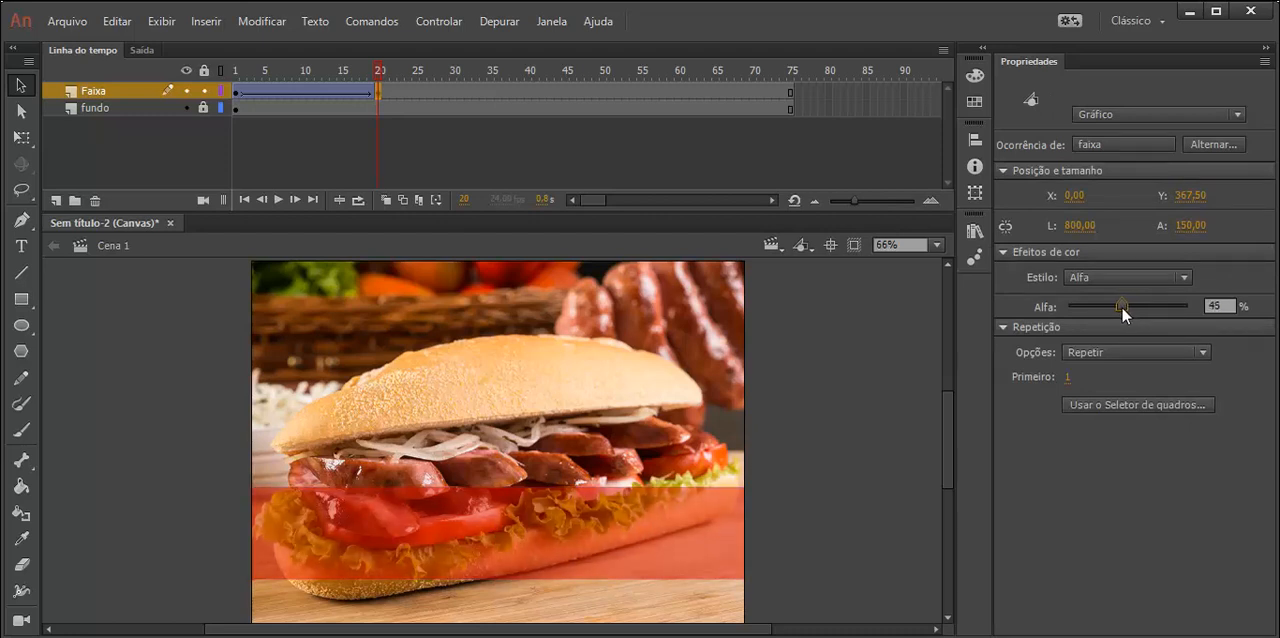
pyautogui.click(902, 567)
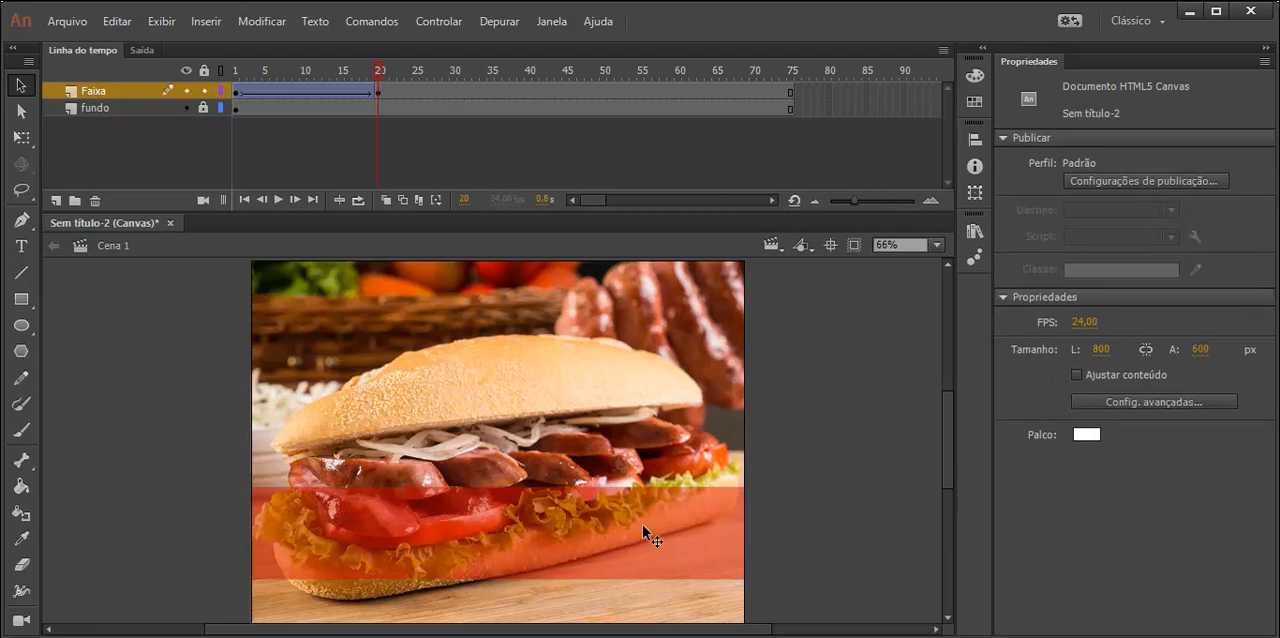
pyautogui.click(515, 557)
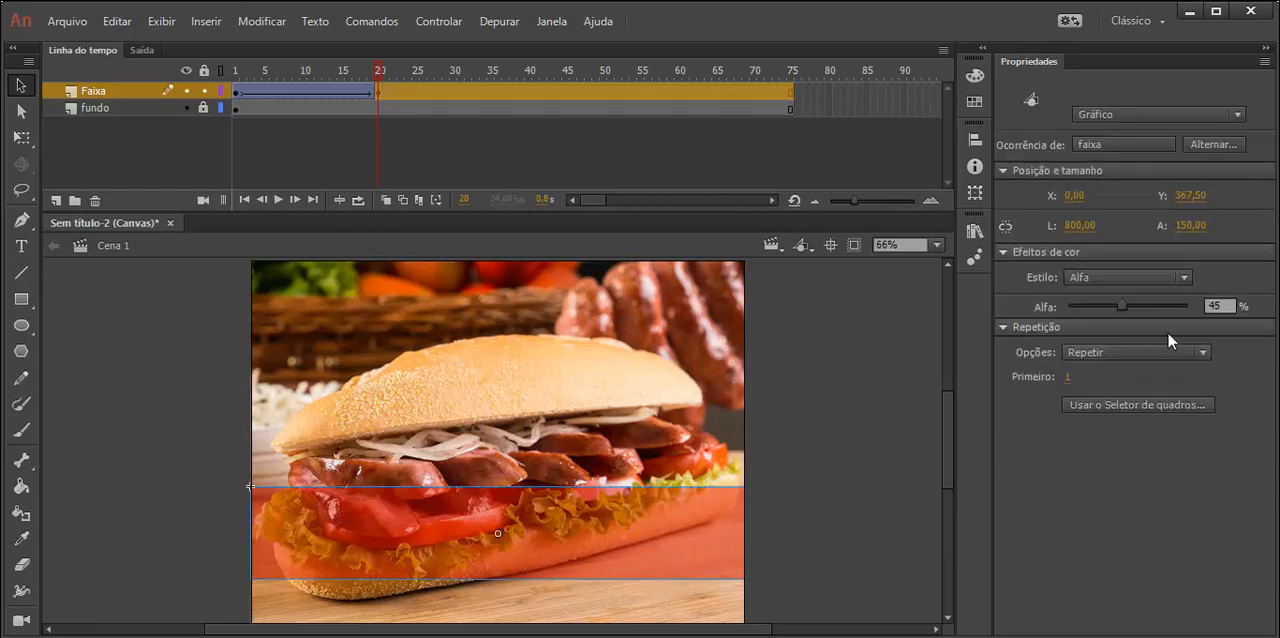
pyautogui.click(1220, 305)
pyautogui.write('50')
pyautogui.press('Return')
# - Insert a new layer above Faixa and name it botões
pyautogui.rightClick(102, 95)
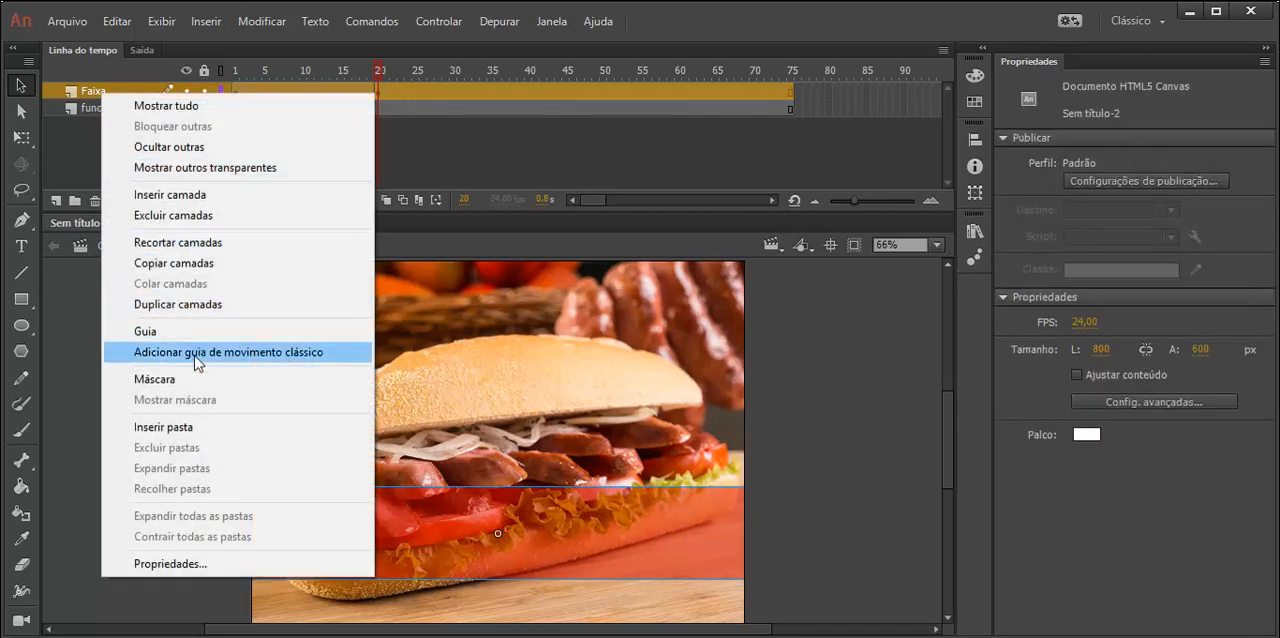
pyautogui.click(183, 194)
pyautogui.doubleClick(108, 90)
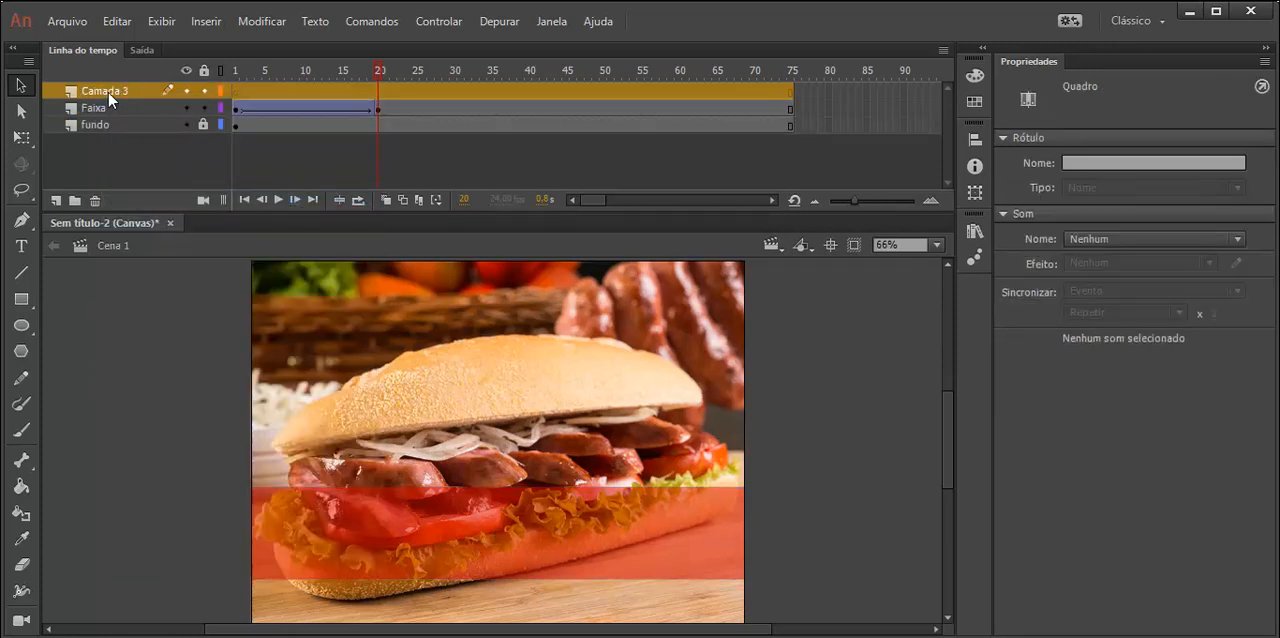
pyautogui.write('botões')
pyautogui.press('Return')
# - Insert a blank keyframe at frame 25 of the botões layer
pyautogui.click(399, 87)
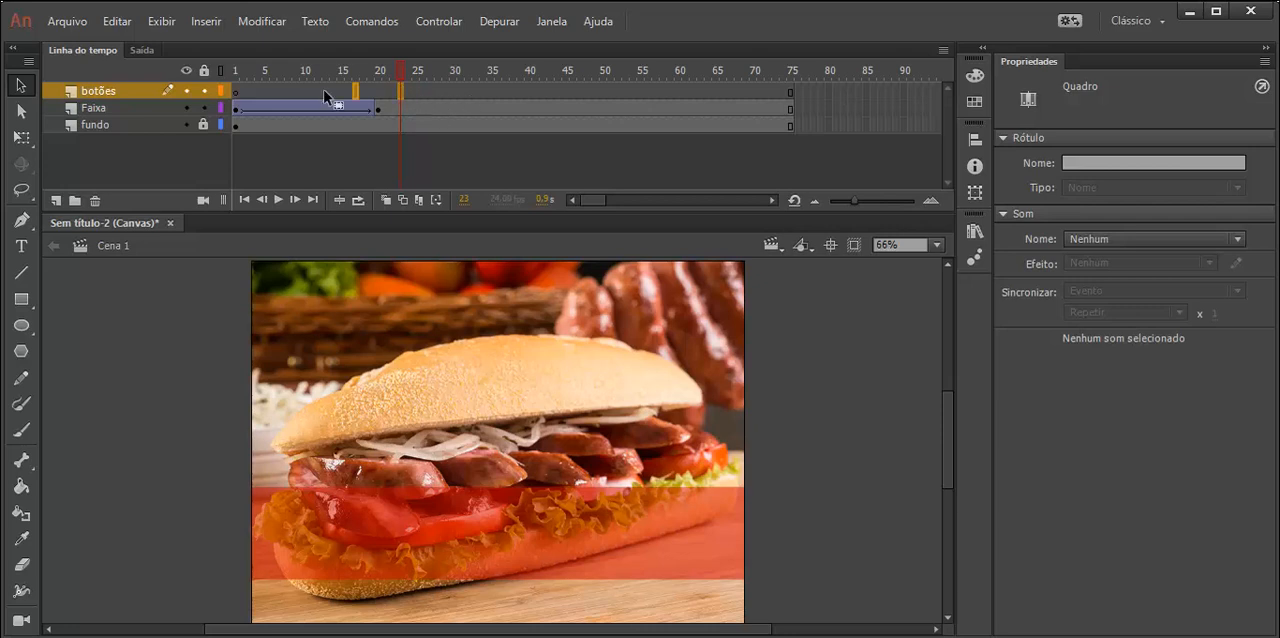
pyautogui.moveTo(229, 97); pyautogui.dragTo(387, 97)
pyautogui.click(375, 92)
pyautogui.click(419, 92)
pyautogui.rightClick(417, 92)
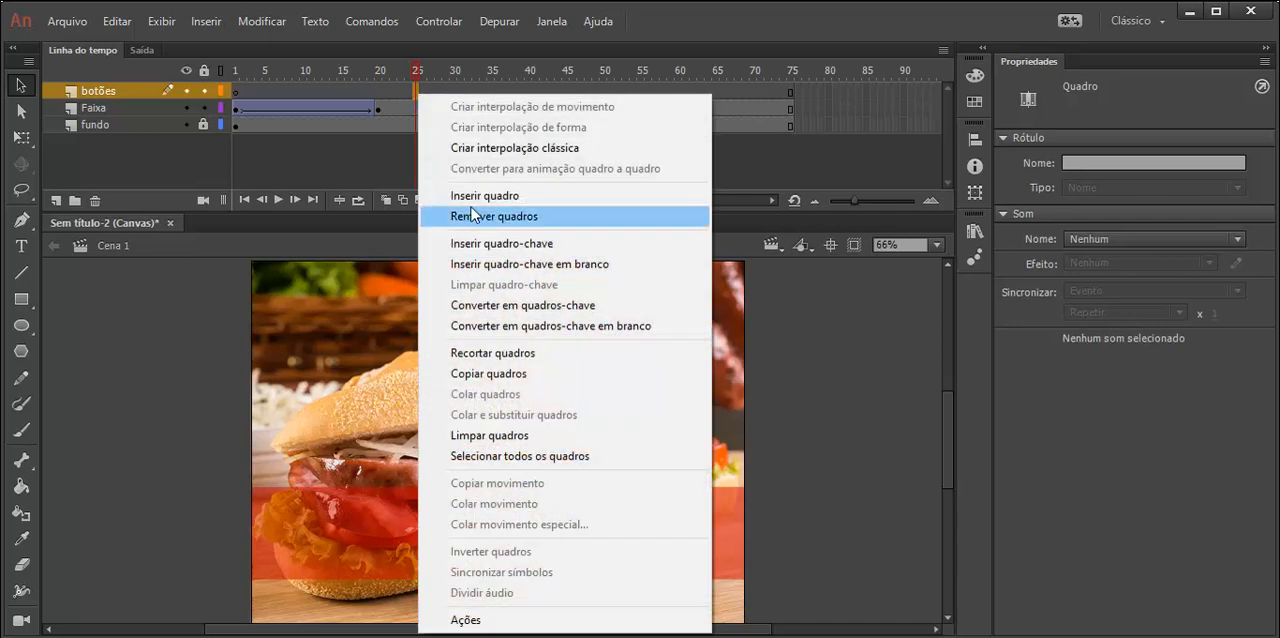
pyautogui.click(517, 266)
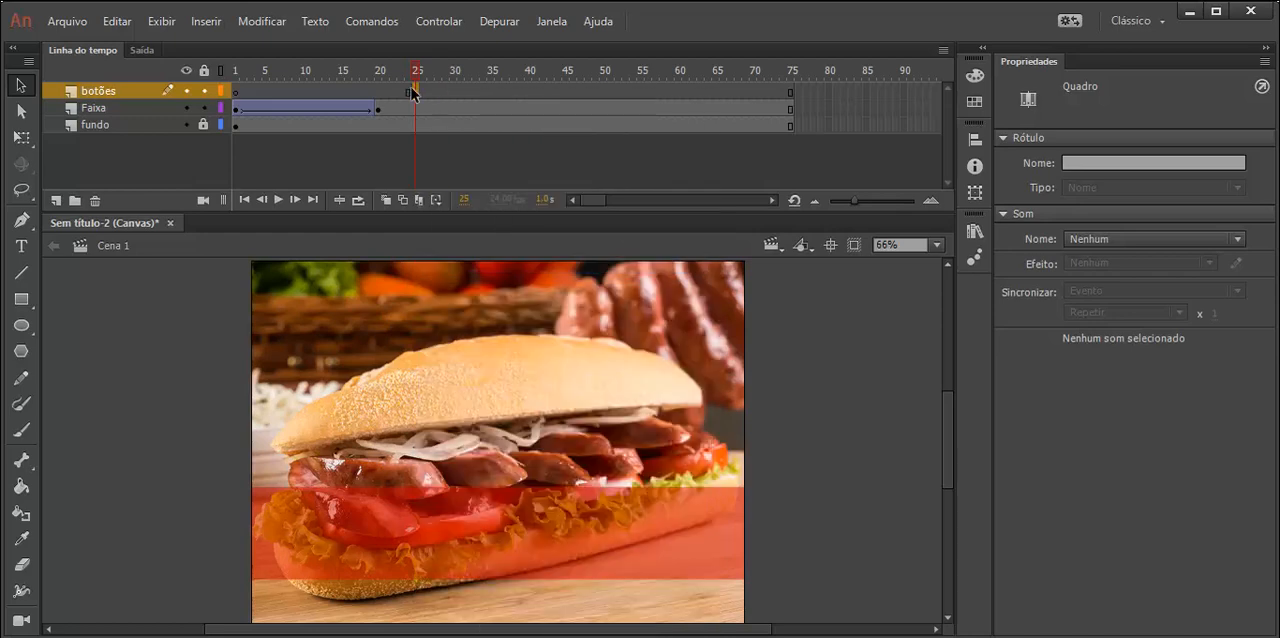
# - Import bt1.png from the Sanduiche folder onto the stage together with all images in its sequence
pyautogui.click(76, 23)
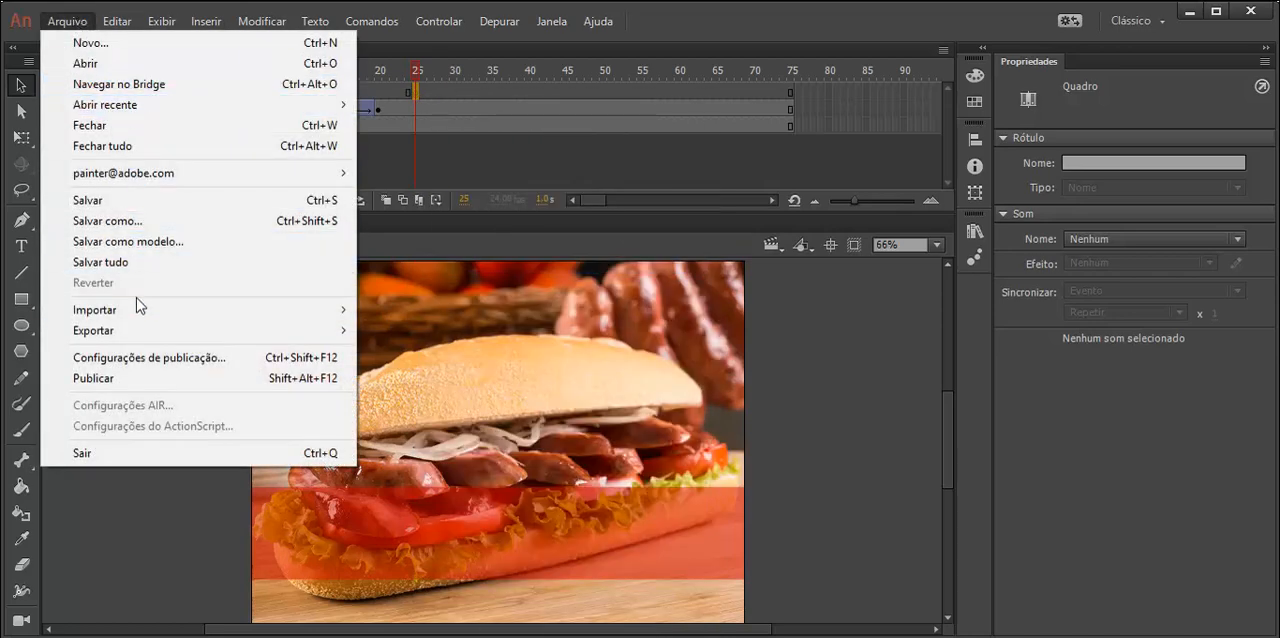
pyautogui.moveTo(140, 311)
pyautogui.click(430, 310)
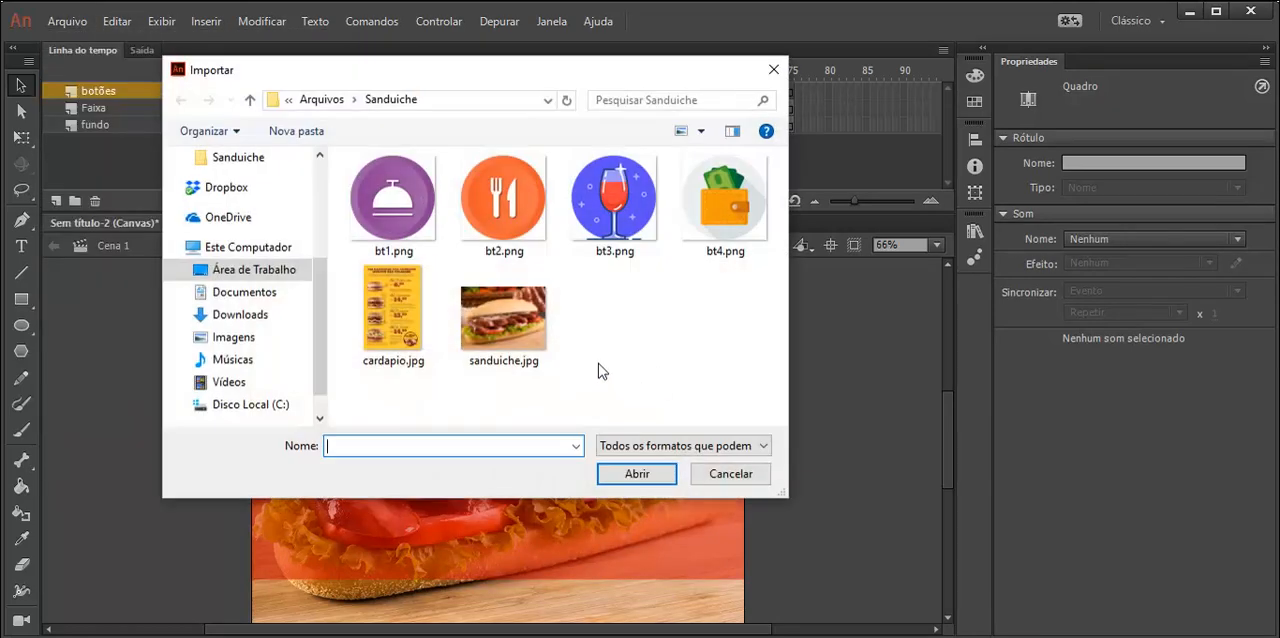
pyautogui.doubleClick(404, 203)
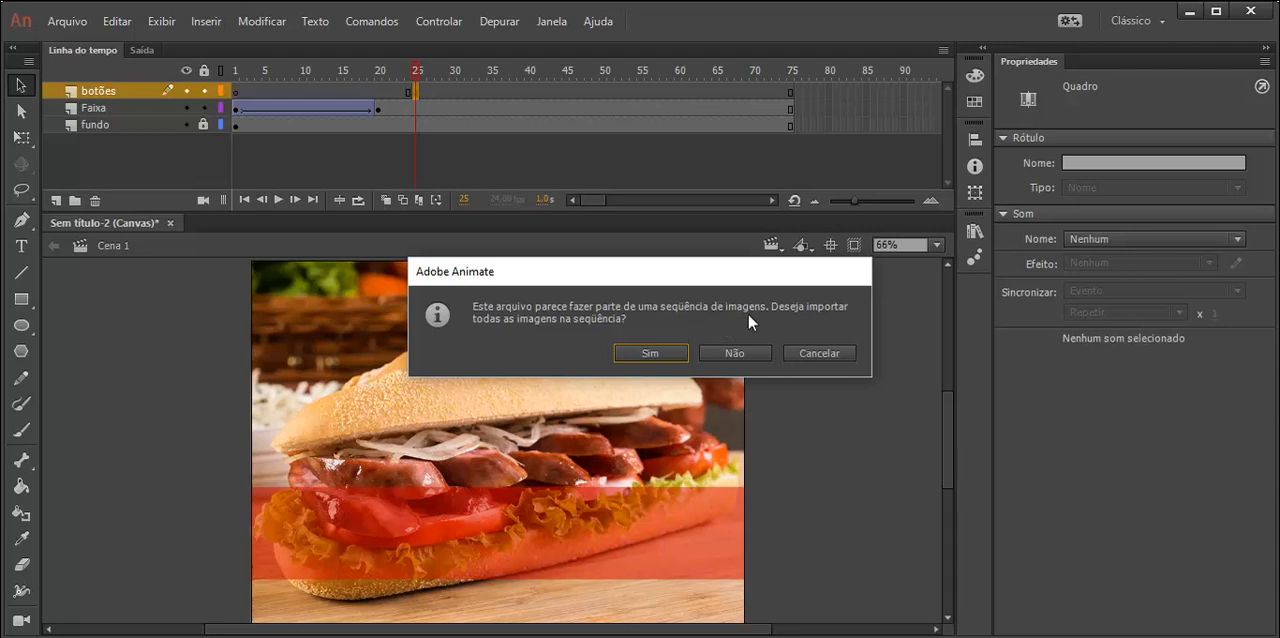
pyautogui.click(636, 354)
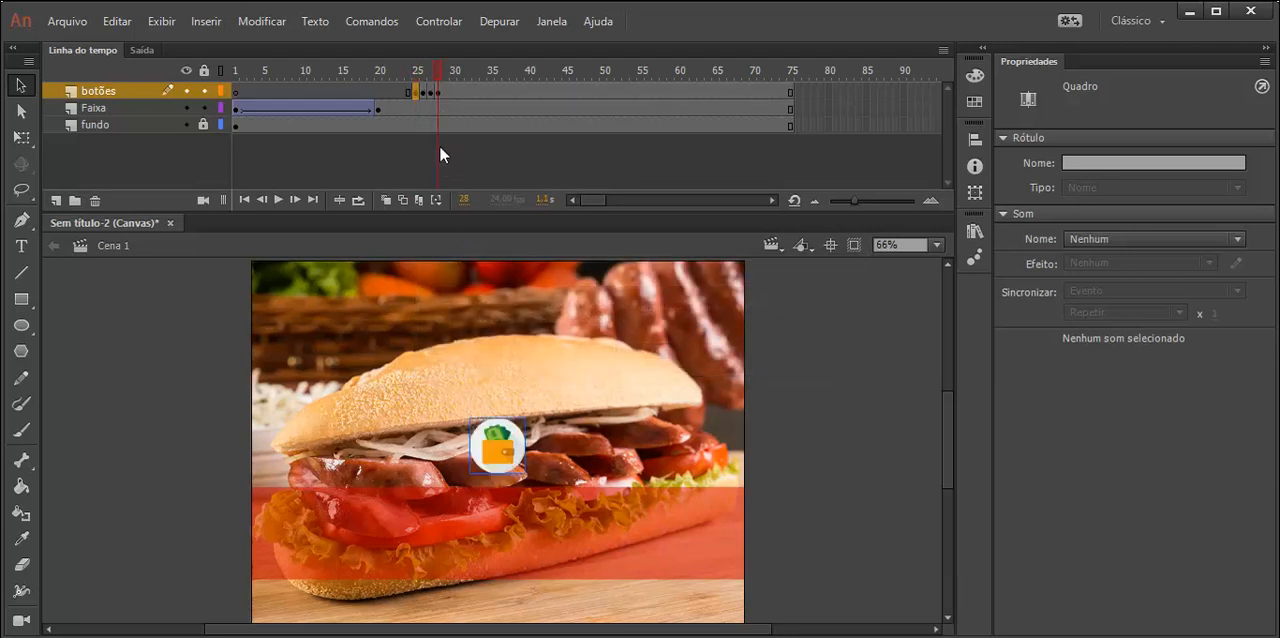
# - Move the purple bt1.png button at frame 25 onto the left part of the red band, at about X 60, Y 399
pyautogui.moveTo(437, 80); pyautogui.dragTo(417, 79)
pyautogui.moveTo(417, 79)
pyautogui.mouseDown()
pyautogui.moveTo(434, 78)
pyautogui.moveTo(408, 78)
pyautogui.mouseUp()
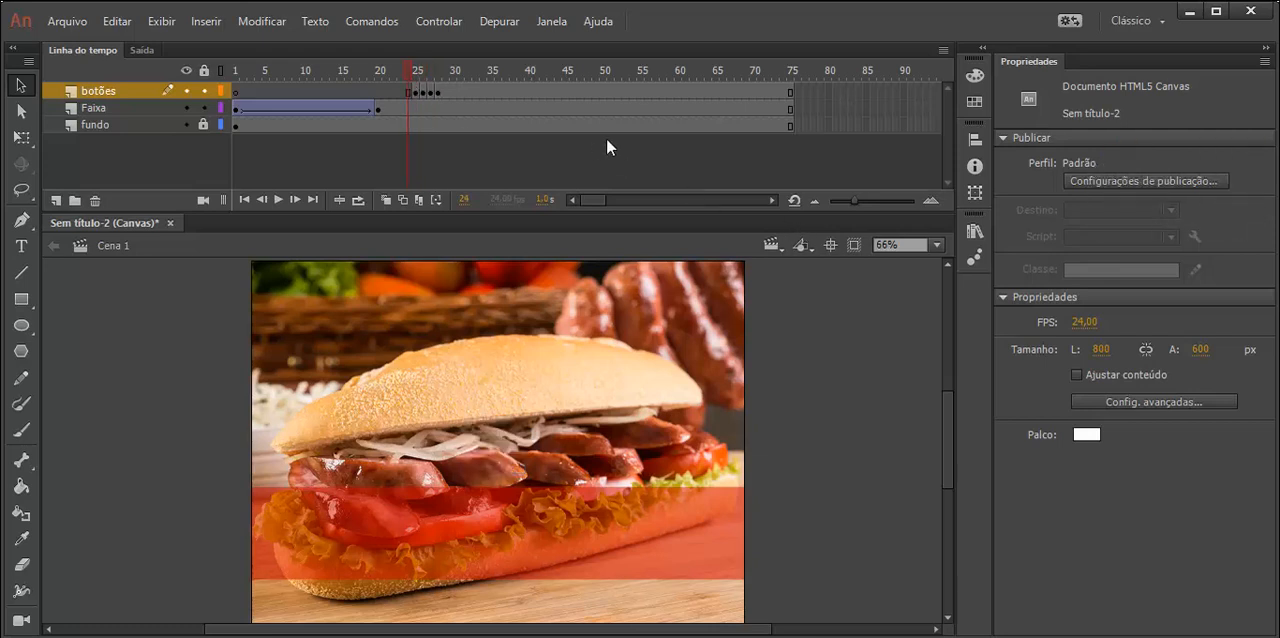
pyautogui.moveTo(853, 200); pyautogui.dragTo(865, 196)
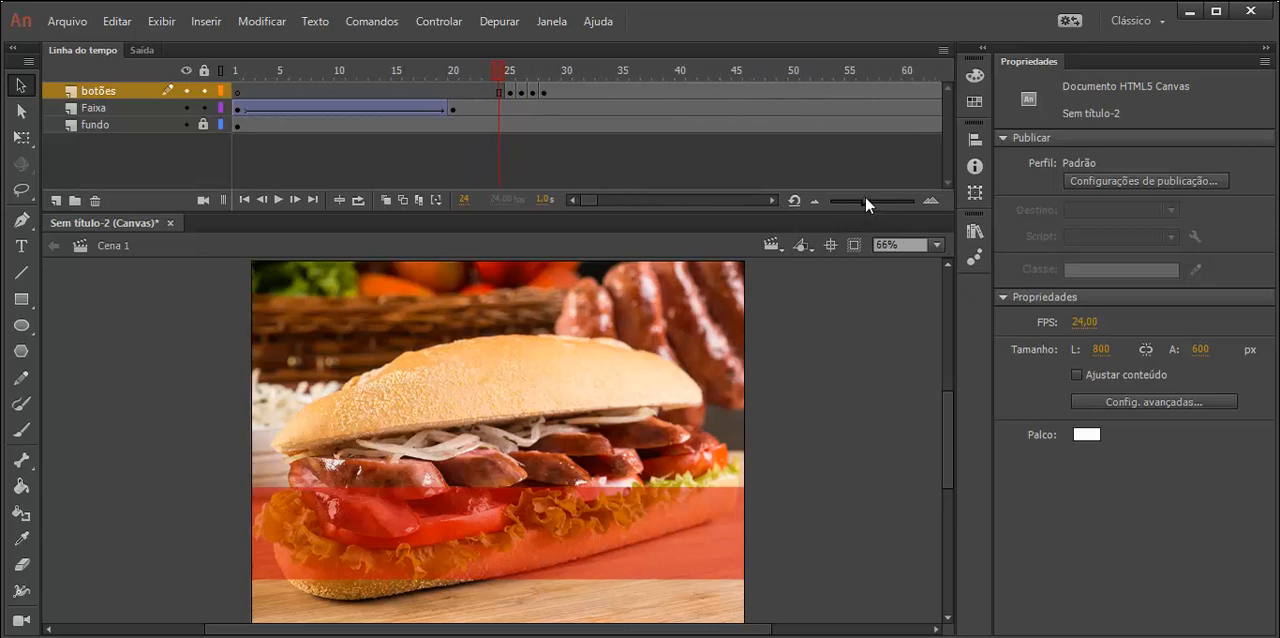
pyautogui.click(511, 93)
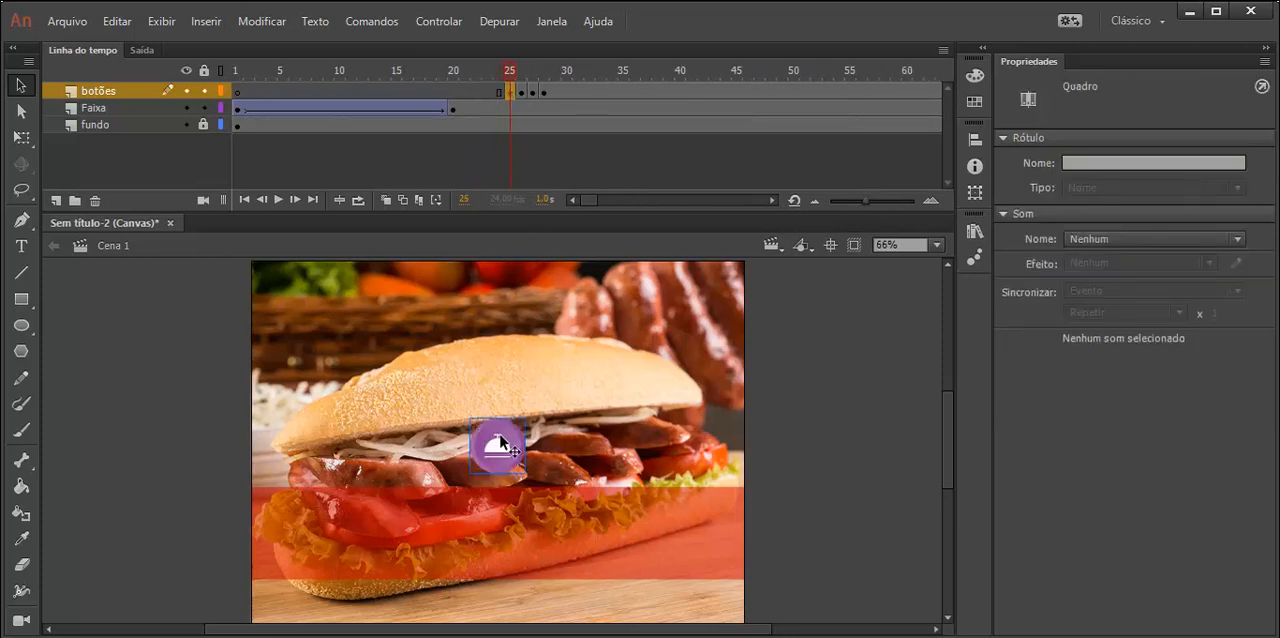
pyautogui.moveTo(517, 456); pyautogui.dragTo(329, 541)
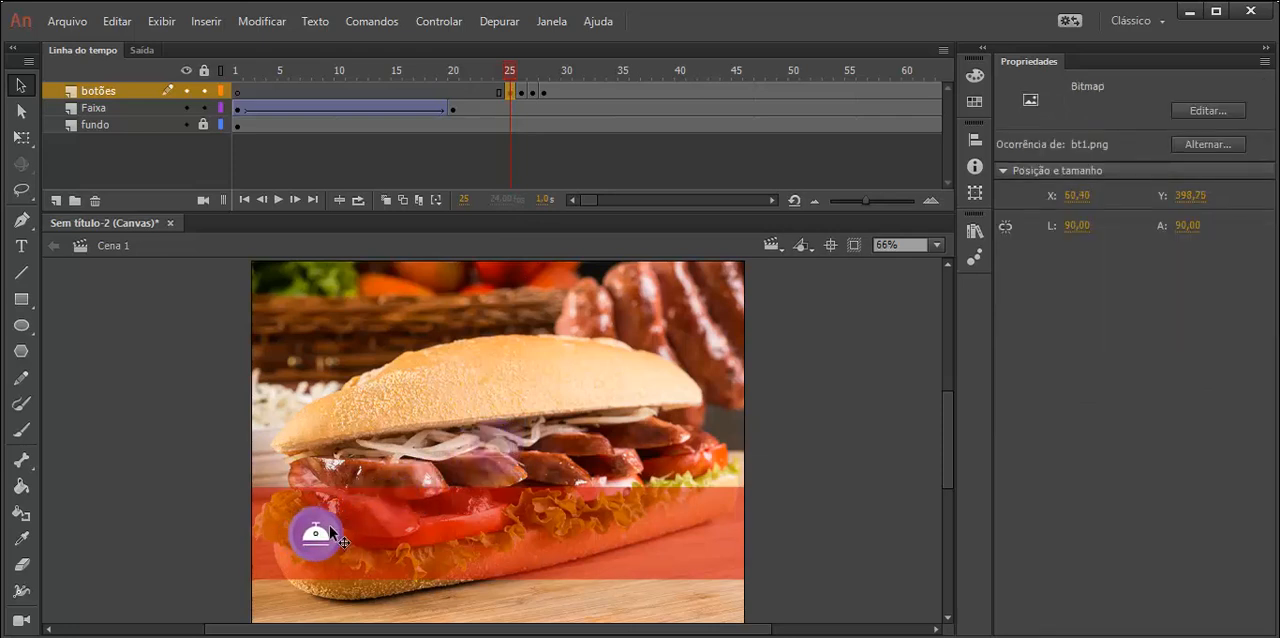
# - Move the orange bt2.png button at frame 26 onto the red band, to the right of the purple button's spot, at about X 237, Y 400
pyautogui.click(522, 92)
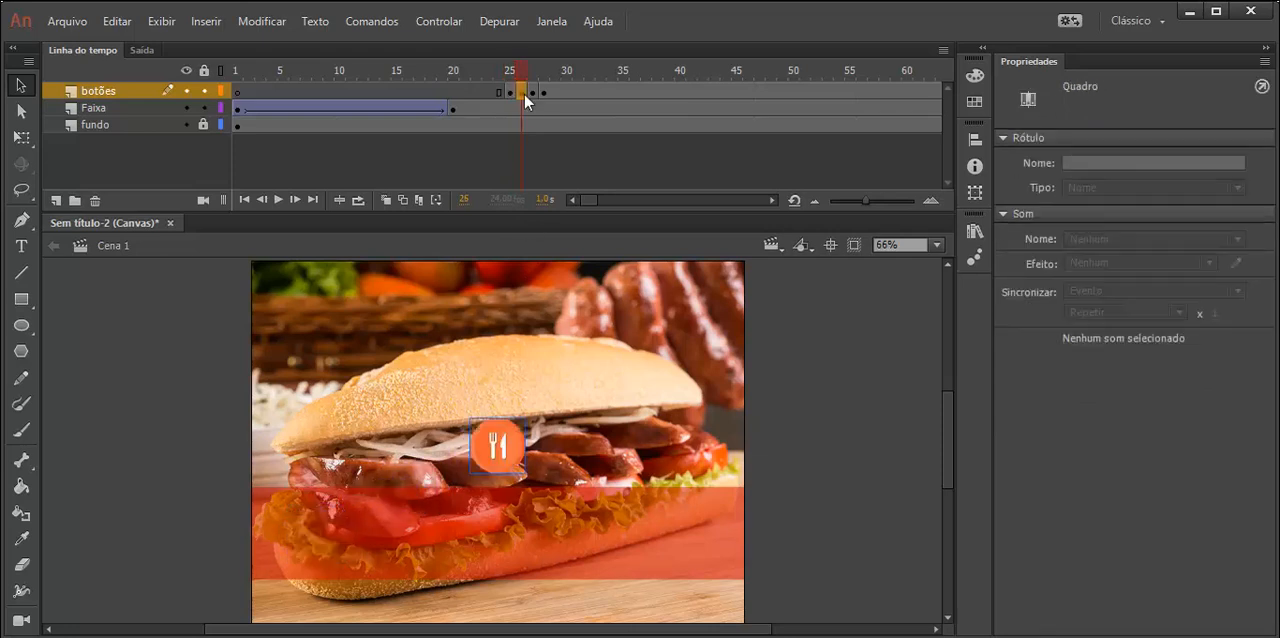
pyautogui.moveTo(499, 452); pyautogui.dragTo(425, 542)
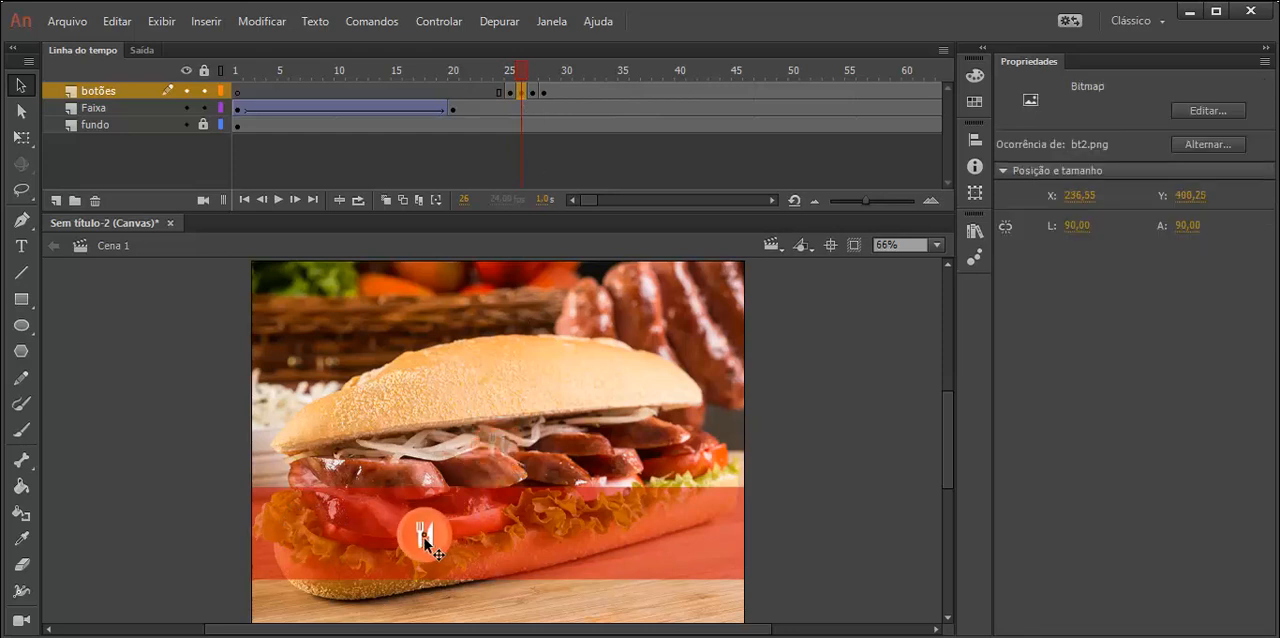
pyautogui.click(510, 92)
pyautogui.click(521, 92)
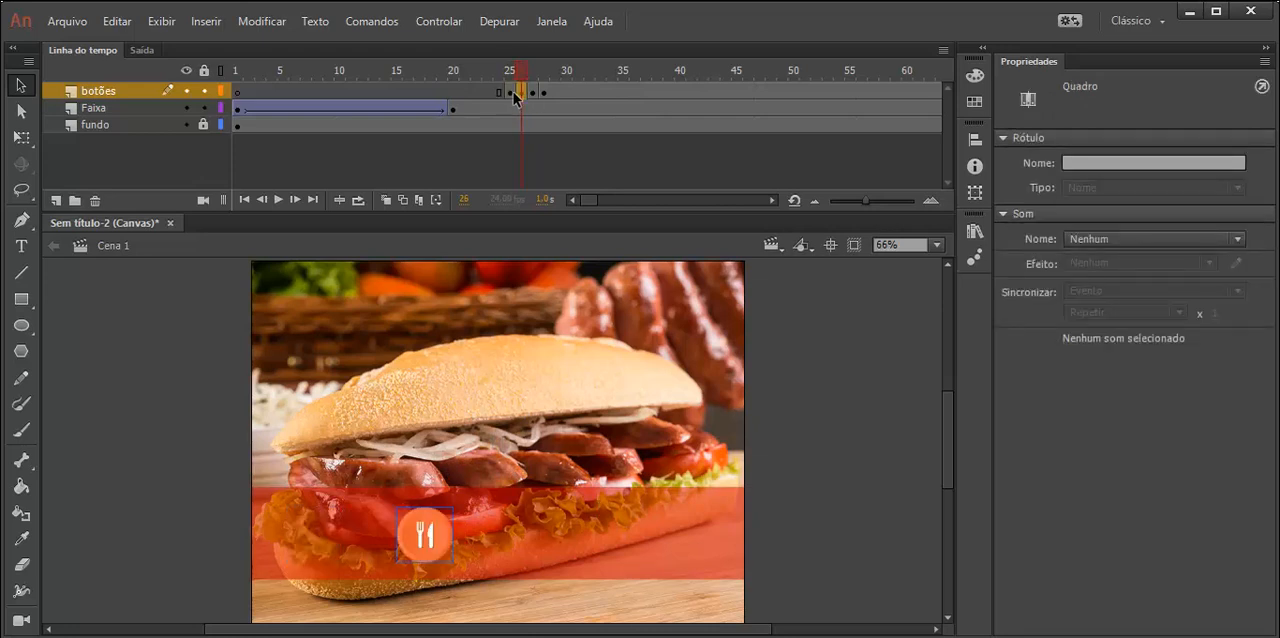
pyautogui.click(515, 94)
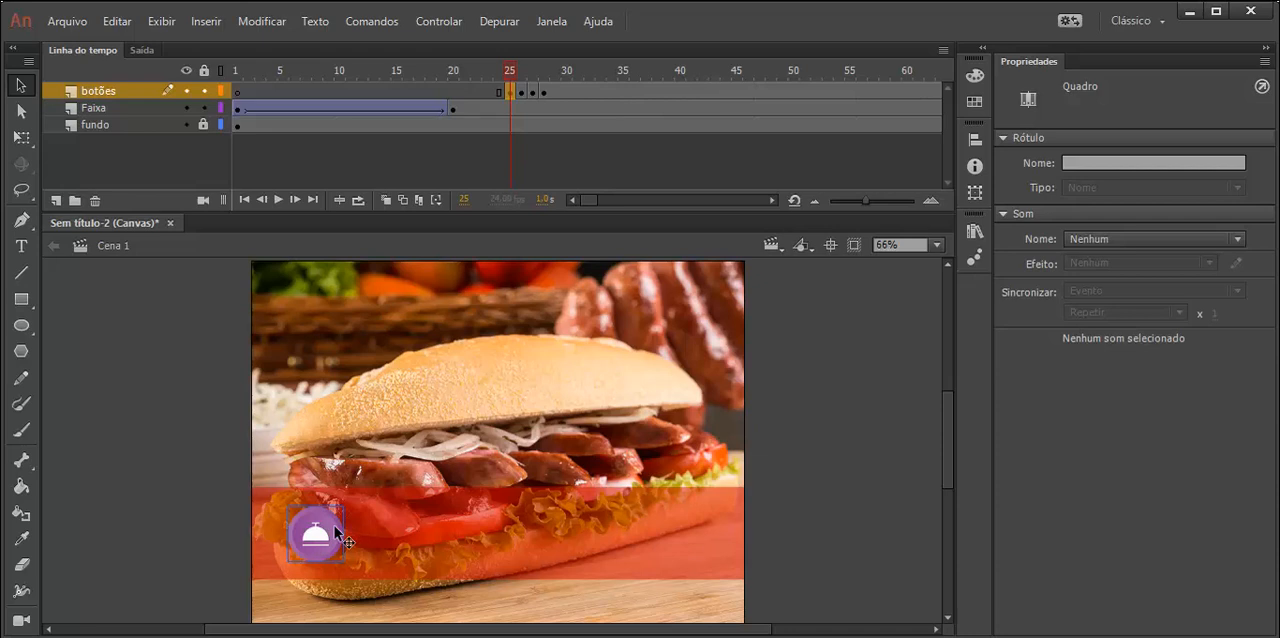
pyautogui.click(524, 95)
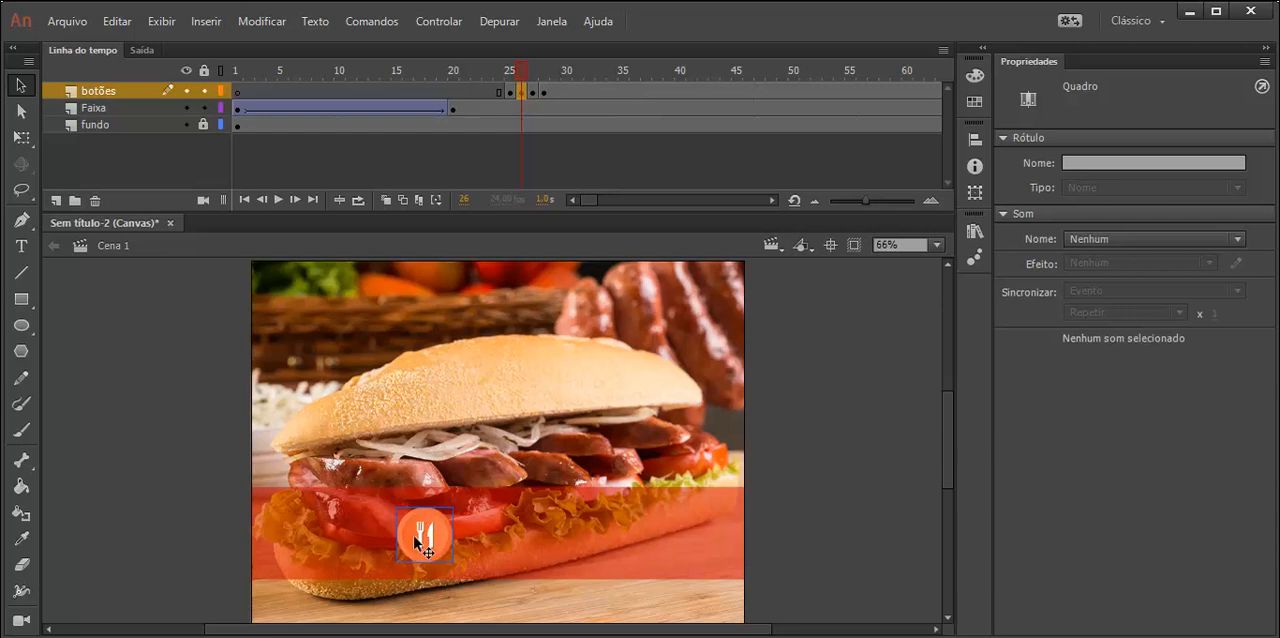
# - Rename the botões layer to "bt 1"
pyautogui.moveTo(543, 199); pyautogui.dragTo(557, 200)
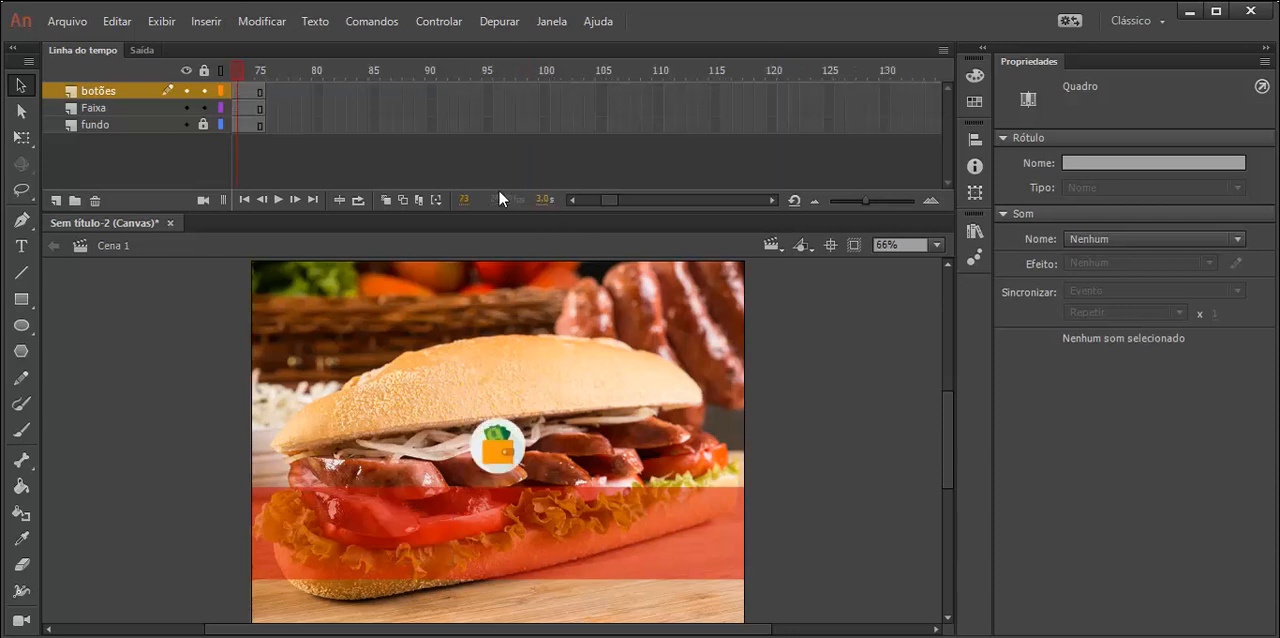
pyautogui.moveTo(608, 200); pyautogui.dragTo(585, 199)
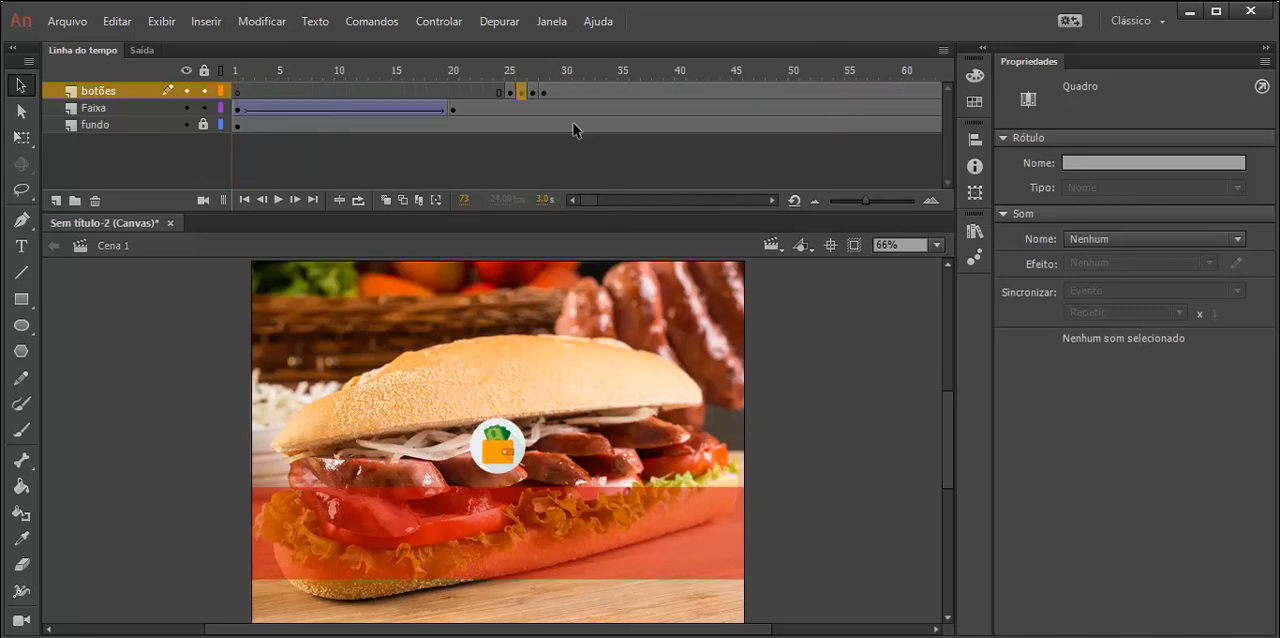
pyautogui.click(104, 92)
pyautogui.doubleClick(102, 91)
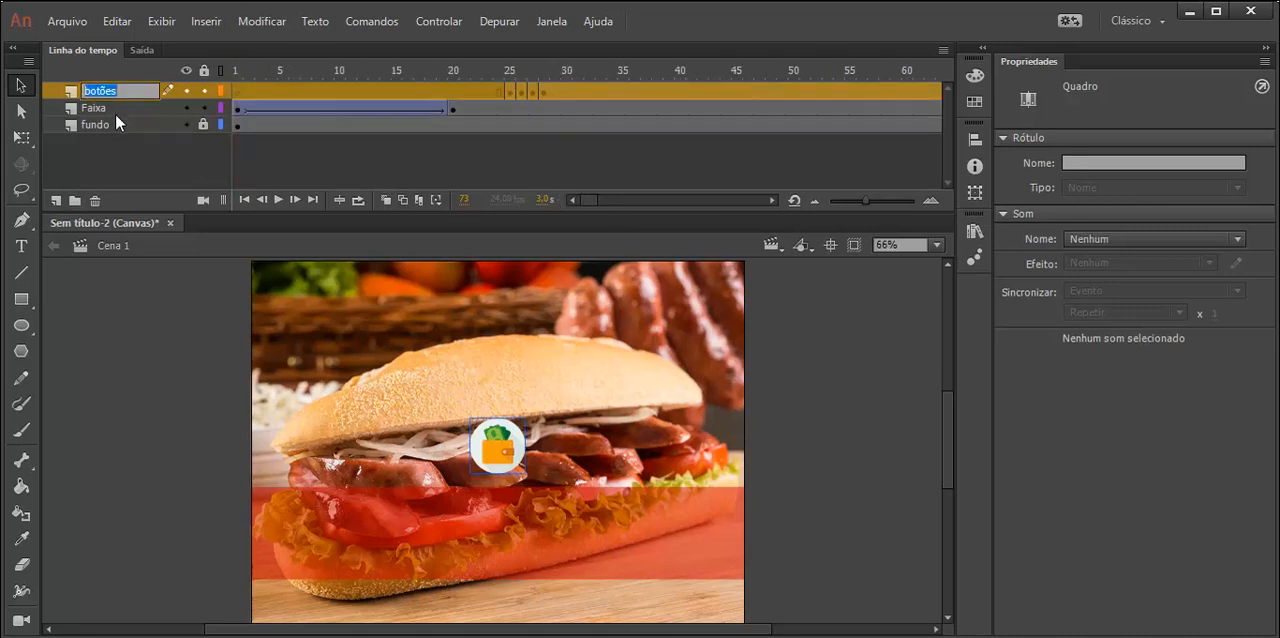
pyautogui.write('bt 1')
pyautogui.press('Return')
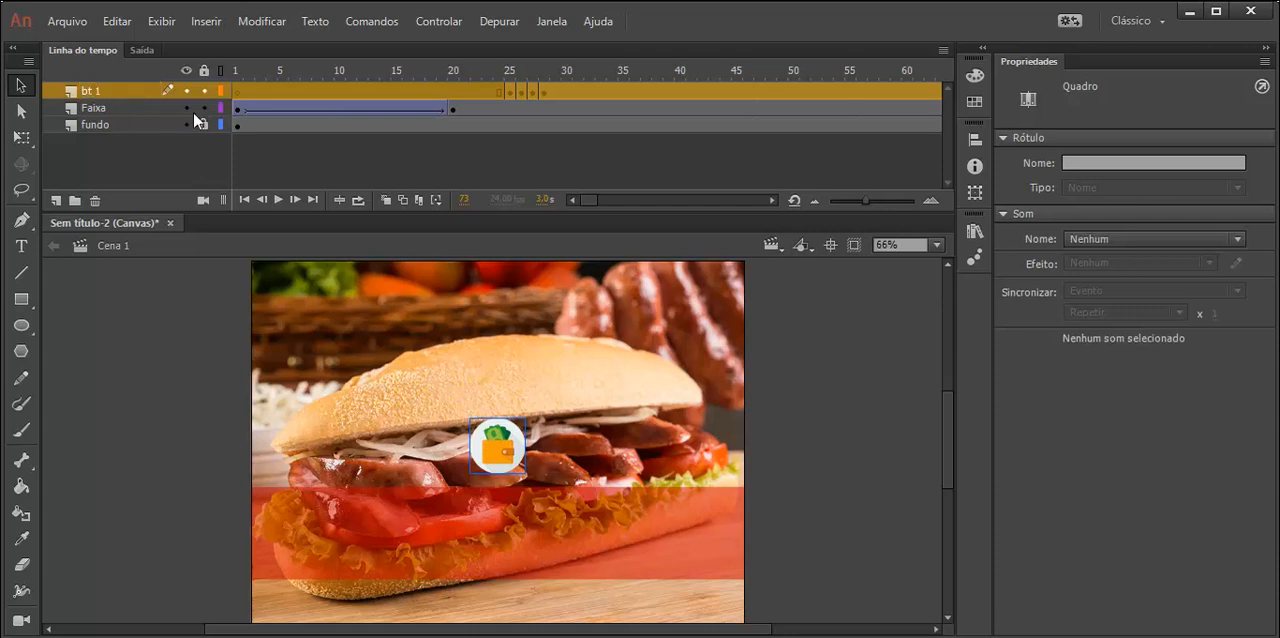
# - Insert a new layer above bt 1 and name it bt2
pyautogui.click(522, 93)
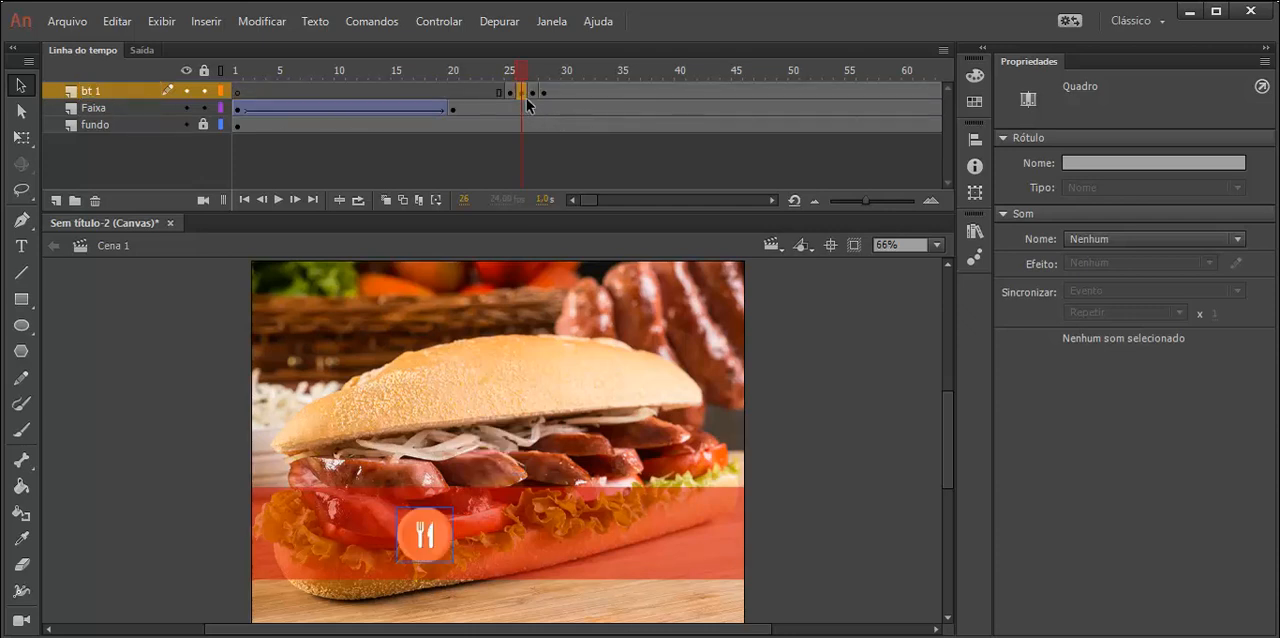
pyautogui.rightClick(121, 91)
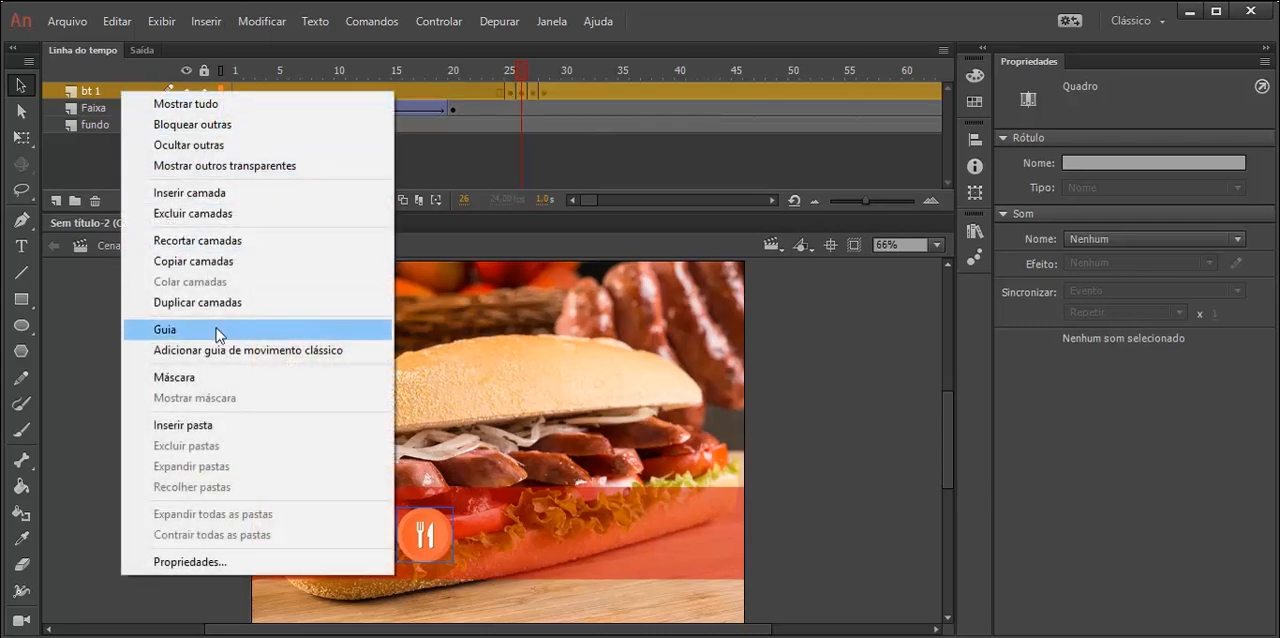
pyautogui.click(200, 192)
pyautogui.doubleClick(105, 90)
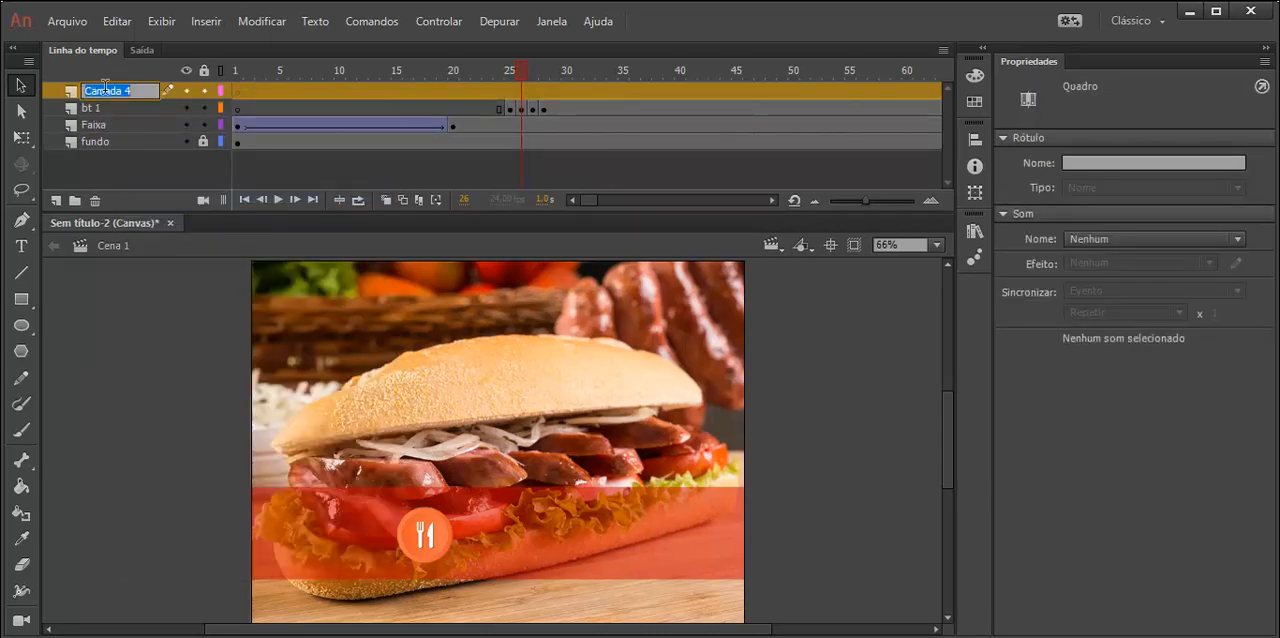
pyautogui.write('bt2')
pyautogui.press('Return')
# - Insert a new layer above bt2 and name it bt3
pyautogui.rightClick(105, 89)
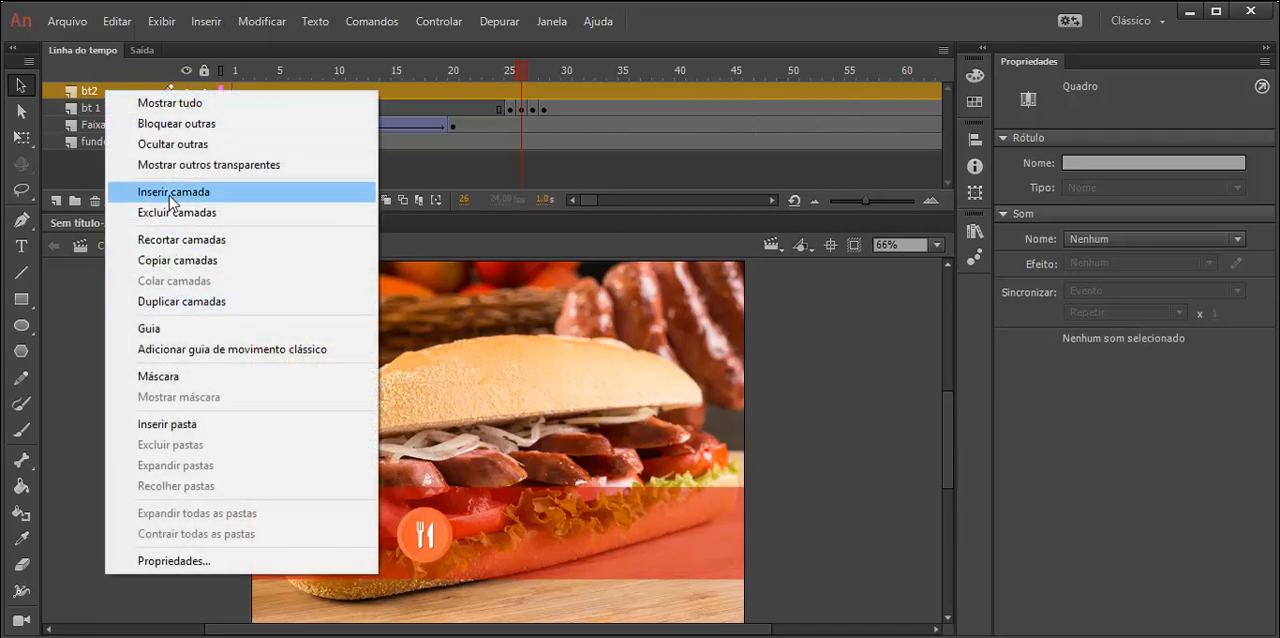
pyautogui.click(172, 192)
pyautogui.doubleClick(105, 90)
pyautogui.write('bt')
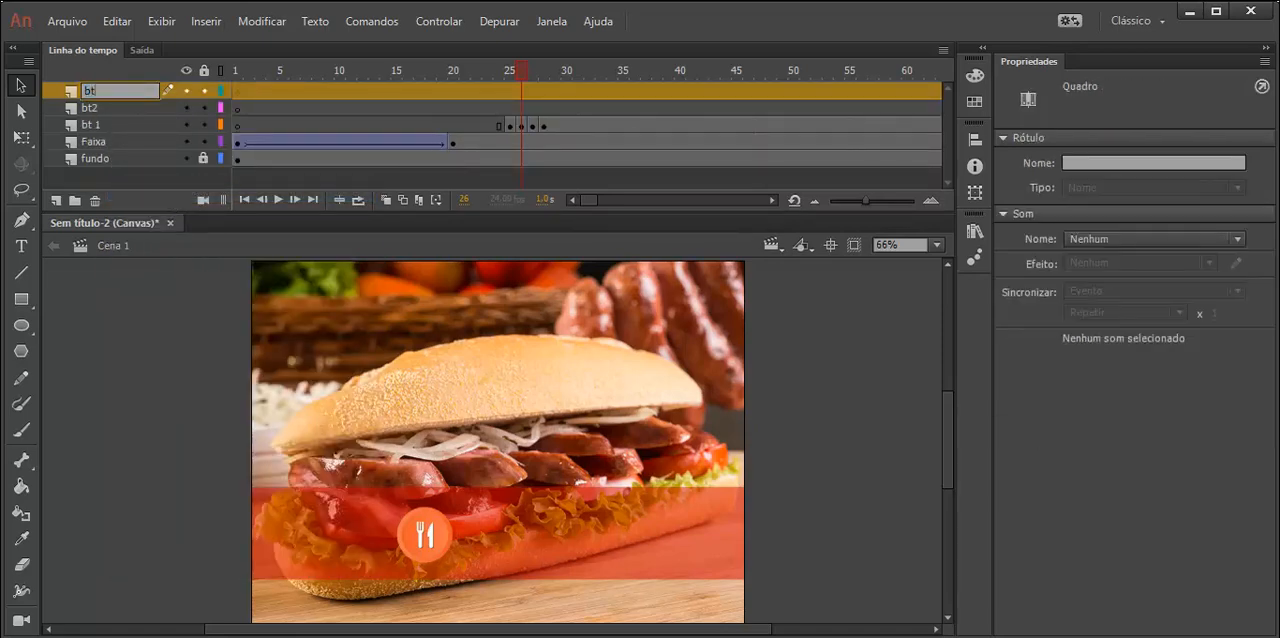
pyautogui.write('3')
pyautogui.press('Return')
# - Insert a new layer above bt3 and name it bt4
pyautogui.rightClick(104, 92)
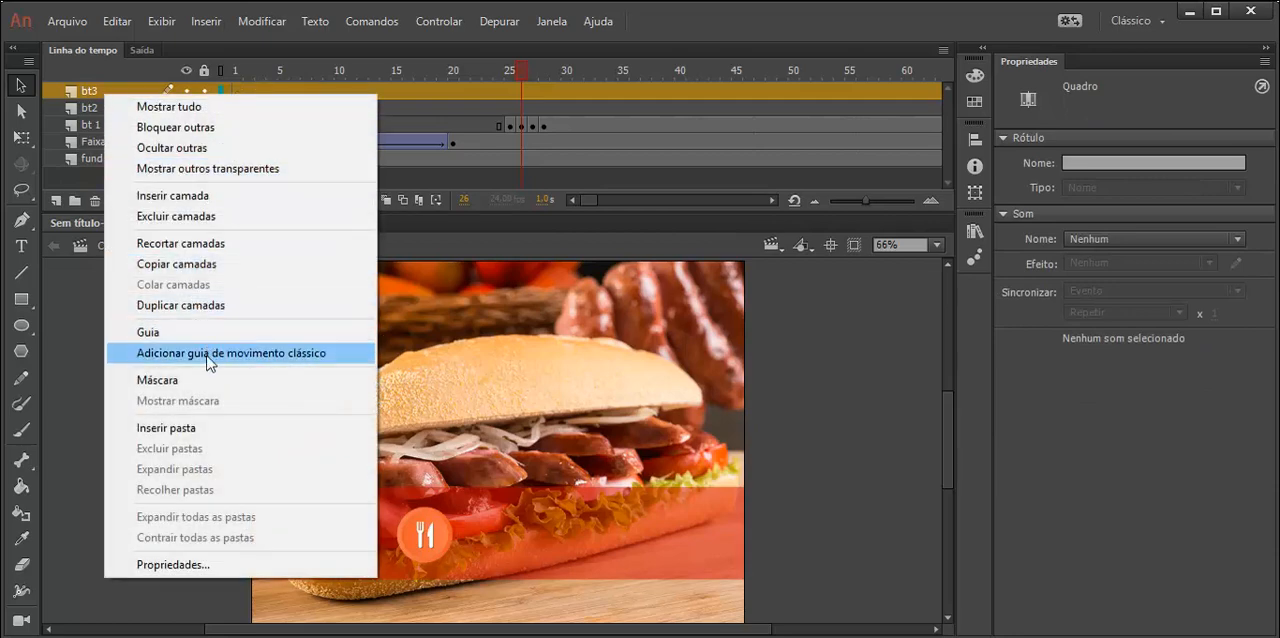
pyautogui.click(172, 195)
pyautogui.doubleClick(100, 88)
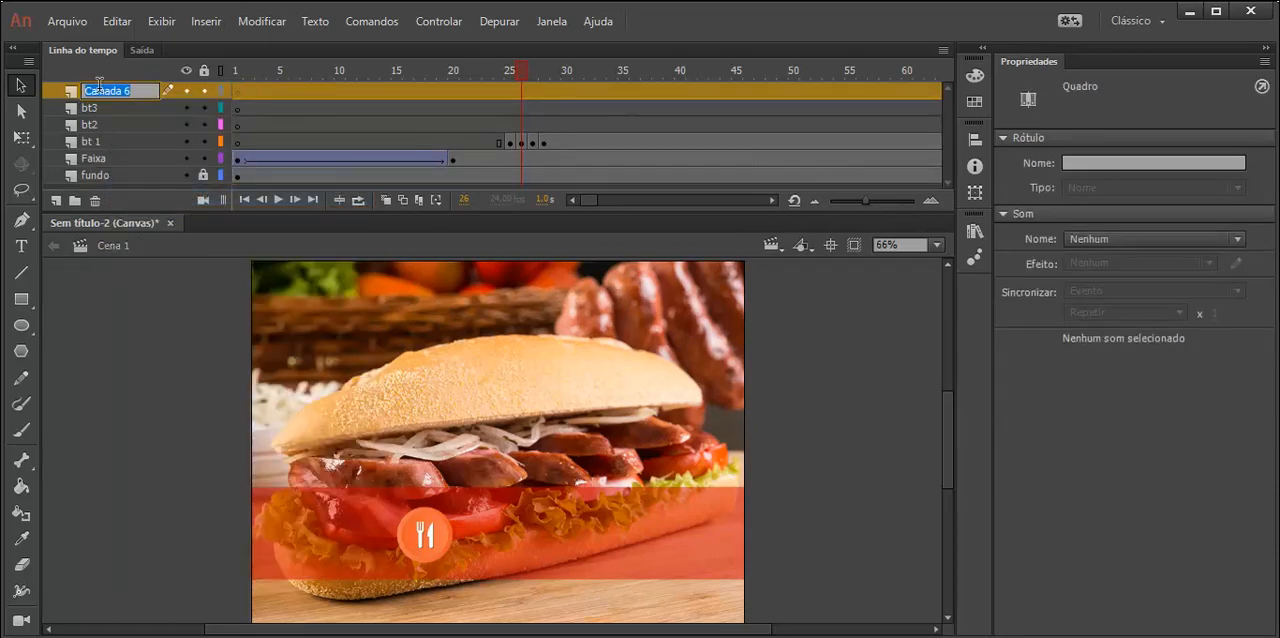
pyautogui.write('bt4')
pyautogui.press('Return')
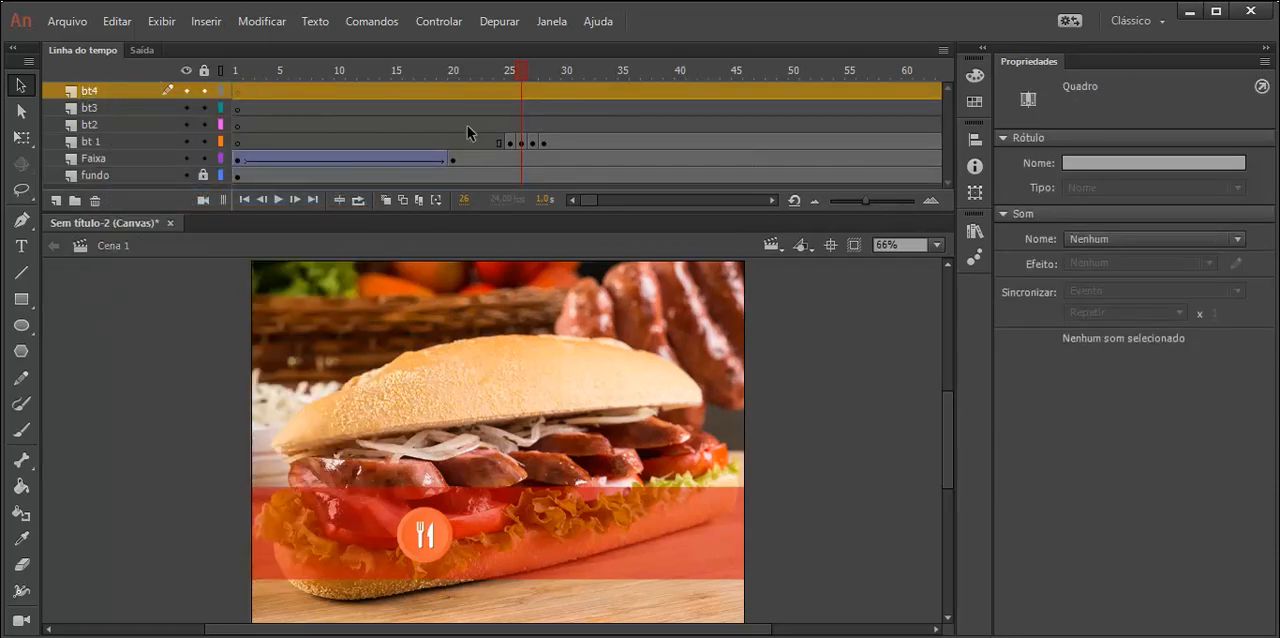
# - Move the bt 1 layer's keyframes at frames 26, 27 and 28 to the bt2, bt3 and bt4 layers respectively, keeping their frame numbers
pyautogui.click(523, 143)
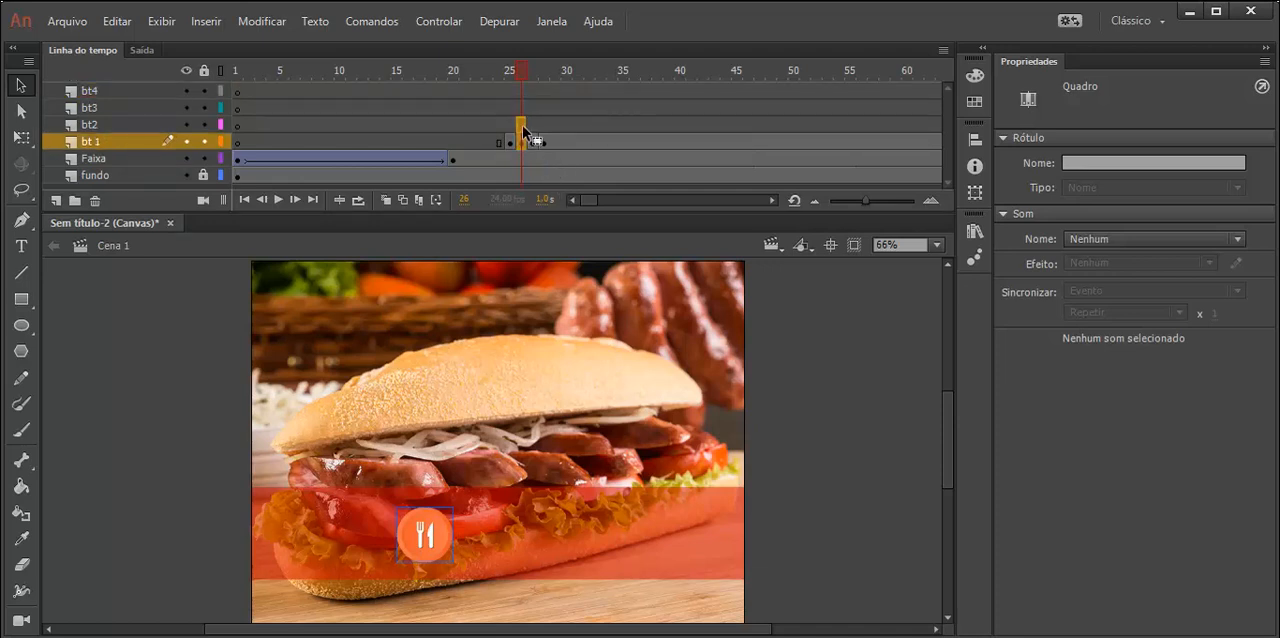
pyautogui.moveTo(522, 125); pyautogui.dragTo(532, 111)
pyautogui.click(534, 143)
pyautogui.click(543, 142)
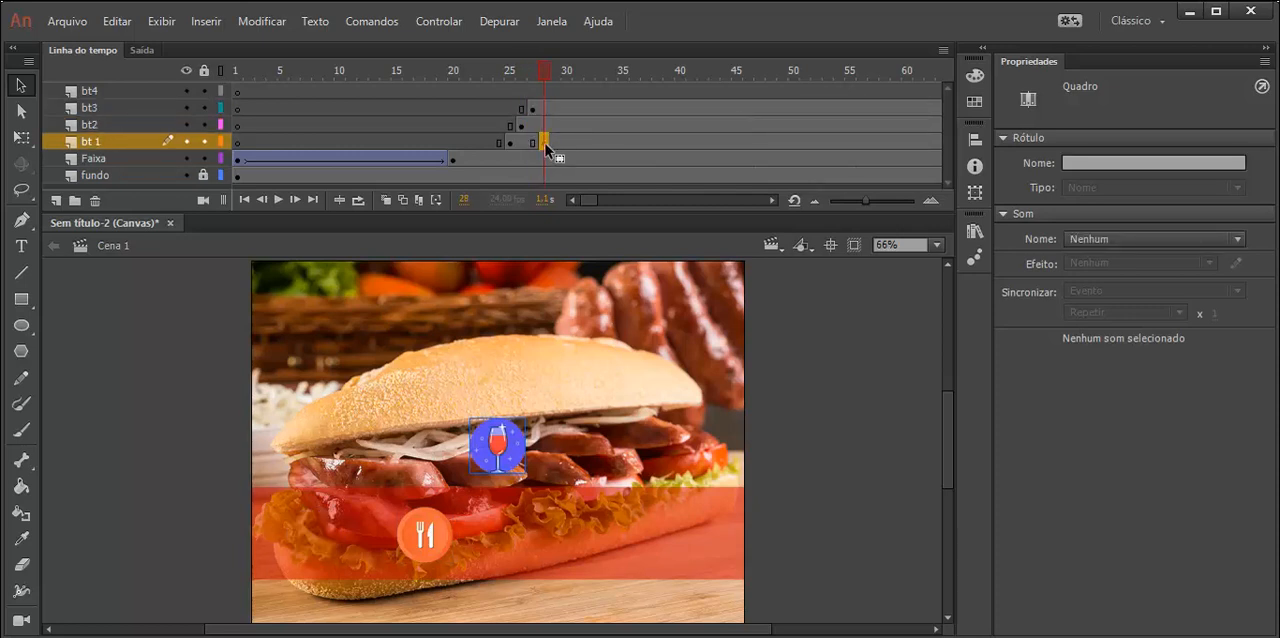
pyautogui.moveTo(545, 143); pyautogui.dragTo(541, 94)
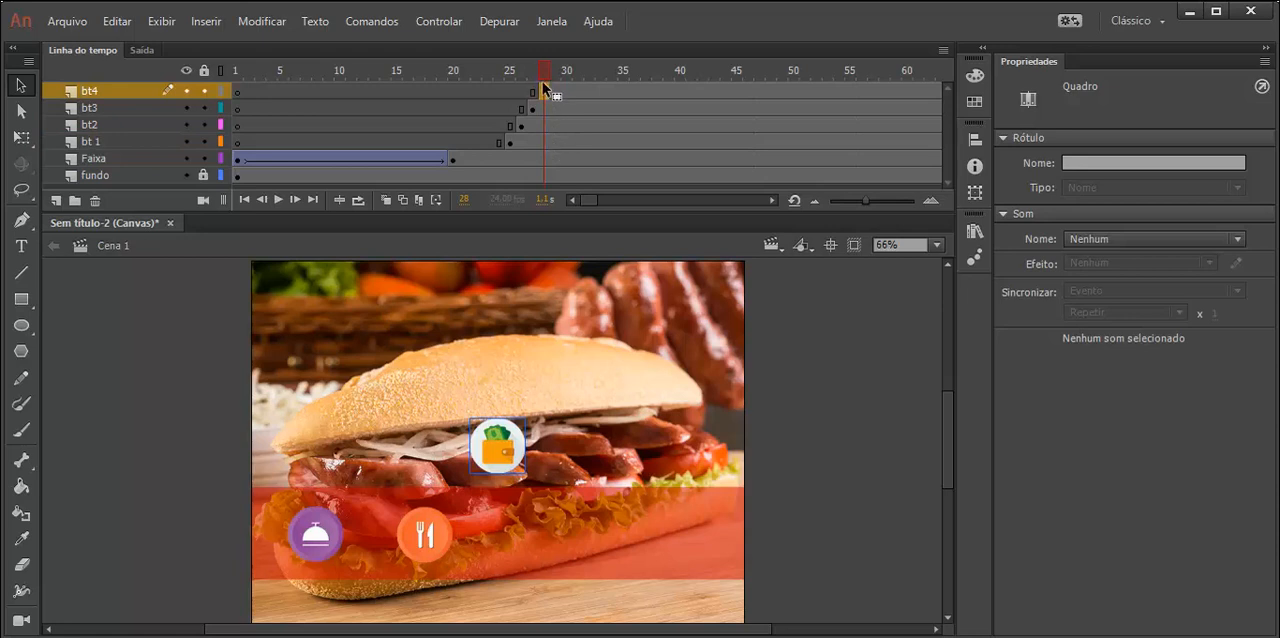
# - Check the button layers' keyframes from frame 25 to 28 and where the layers end on the timeline
pyautogui.moveTo(548, 75); pyautogui.dragTo(512, 75)
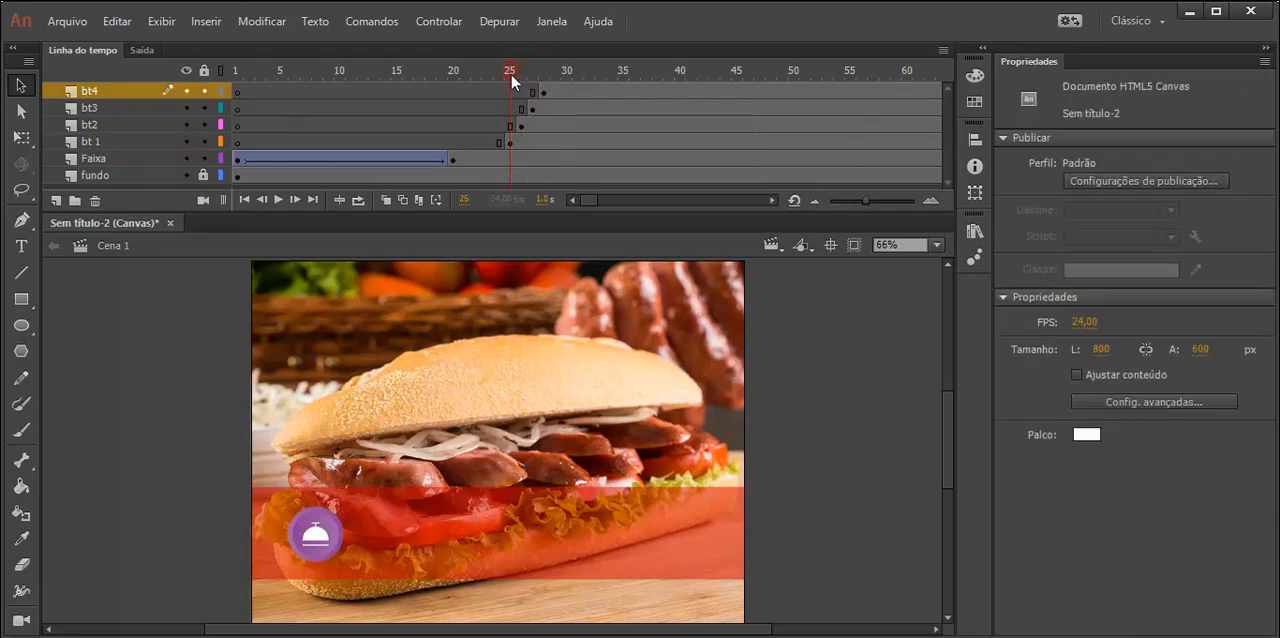
pyautogui.click(510, 142)
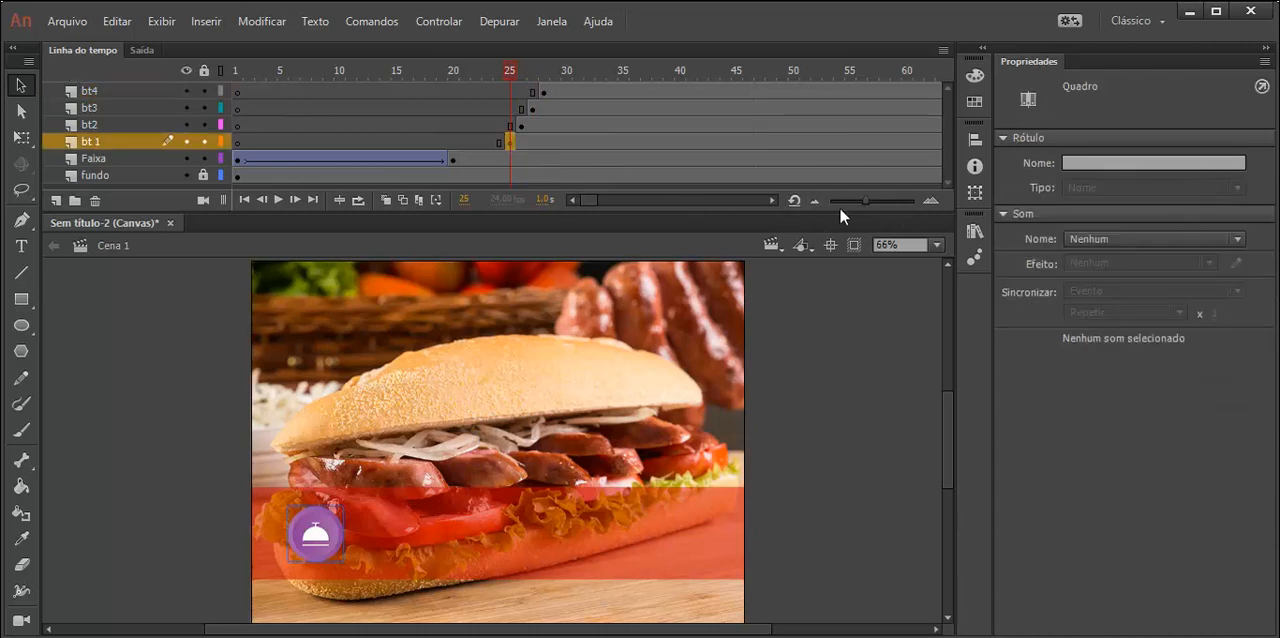
pyautogui.click(771, 200)
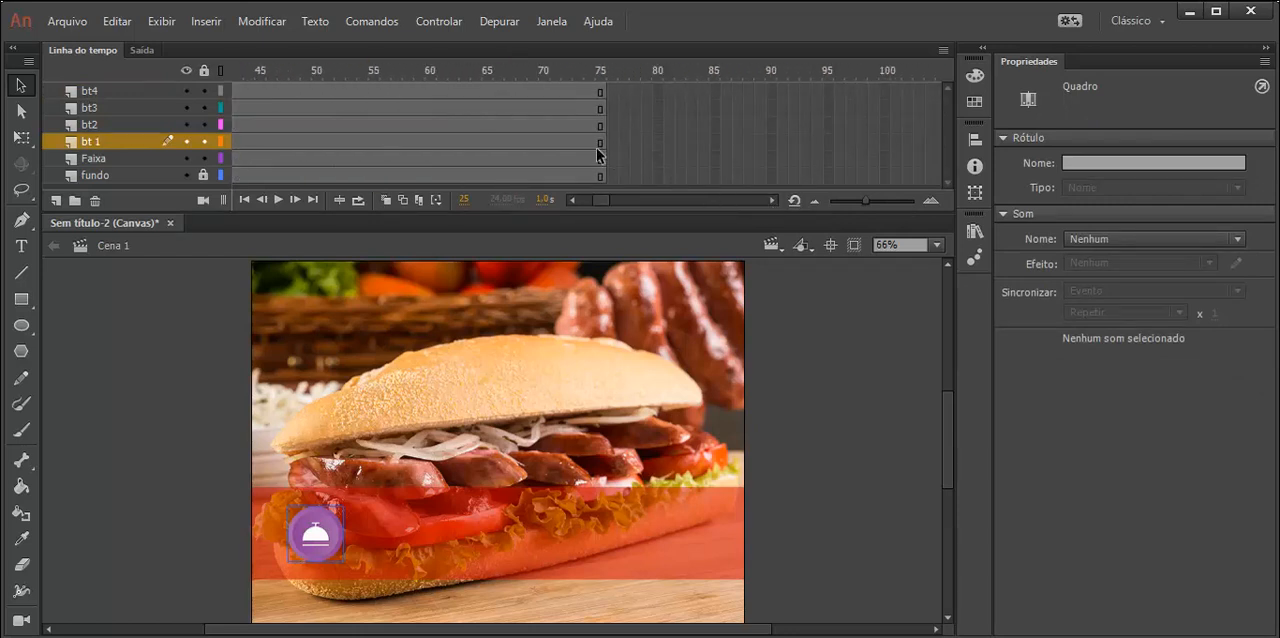
pyautogui.click(572, 200)
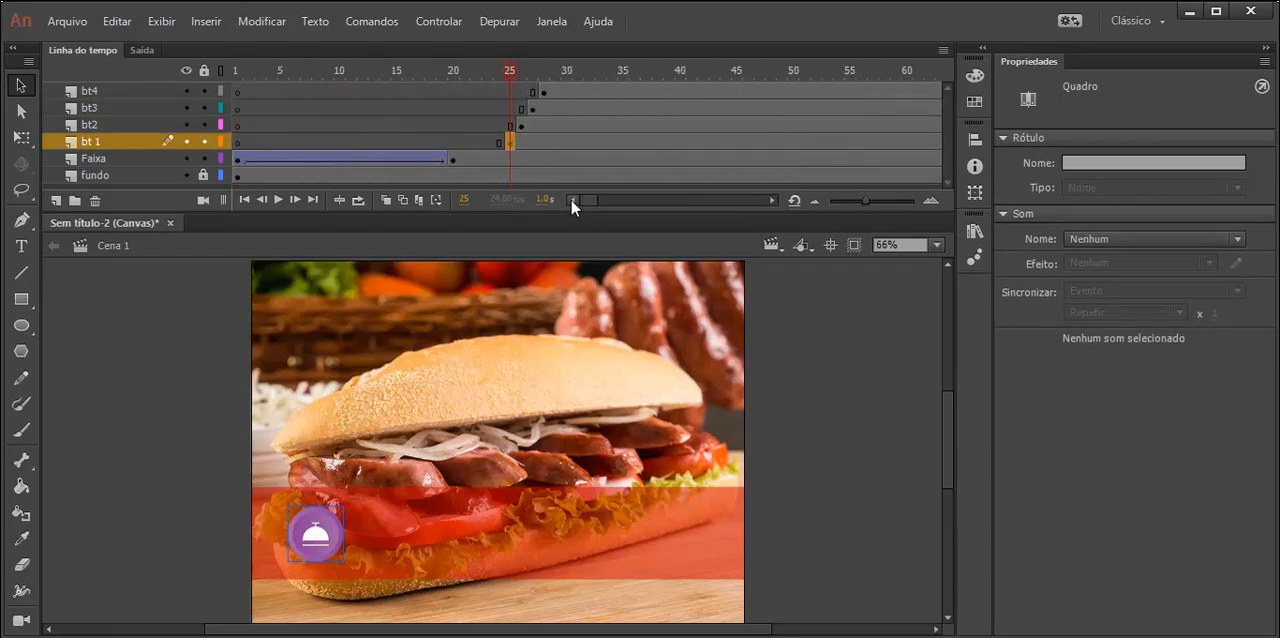
pyautogui.click(522, 74)
pyautogui.moveTo(528, 73)
pyautogui.mouseDown()
pyautogui.moveTo(544, 74)
pyautogui.moveTo(503, 81)
pyautogui.moveTo(534, 92)
pyautogui.moveTo(503, 93)
pyautogui.moveTo(543, 86)
pyautogui.moveTo(479, 84)
pyautogui.moveTo(541, 78)
pyautogui.mouseUp()
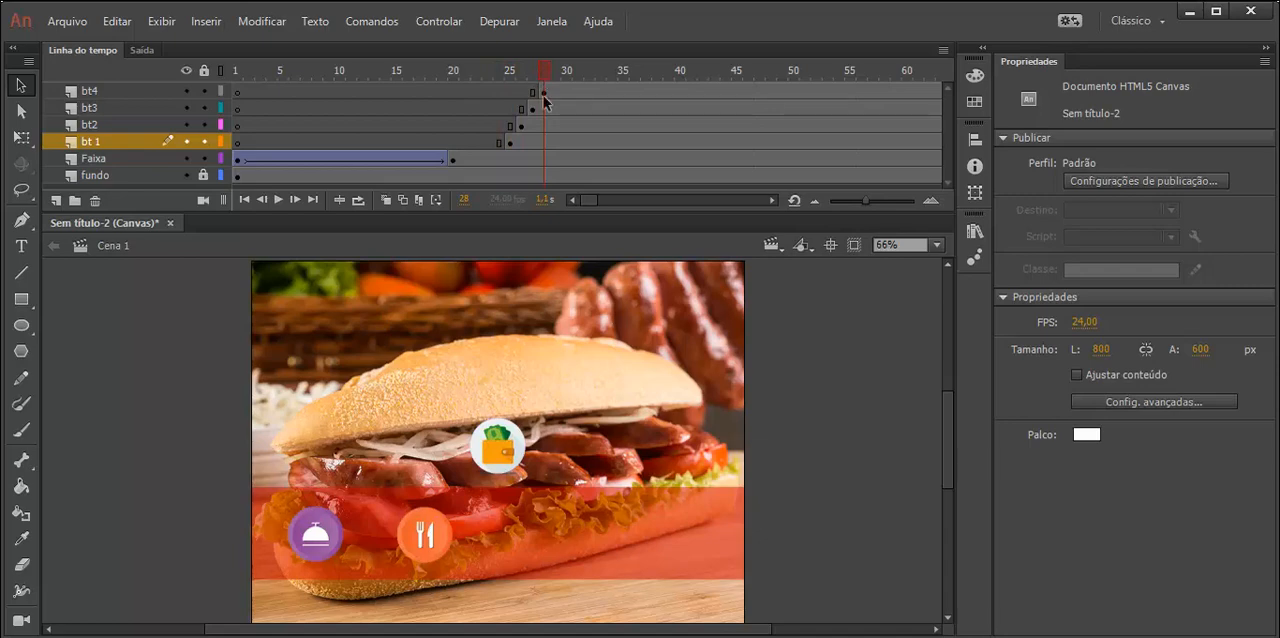